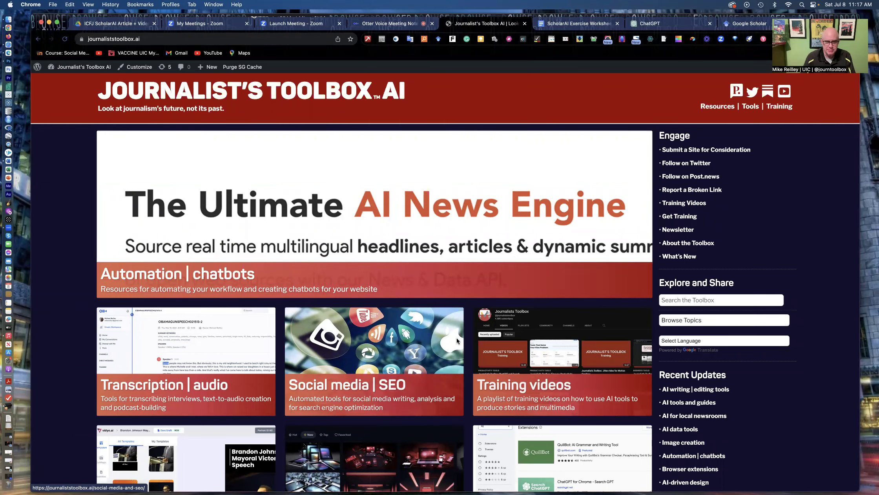
Step: Switch from the Journalist's Toolbox page to the ScholarAI Exercise Worksheet for Video document
left_click(561, 24)
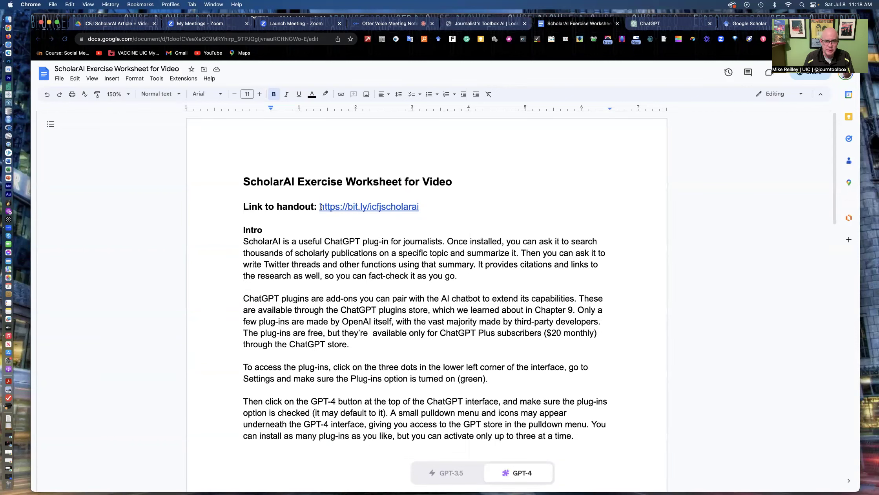
Step: Skim the worksheet's handout link, plugin setup and two redlining prompts, then go to ChatGPT
left_click_drag(320, 207, 428, 208)
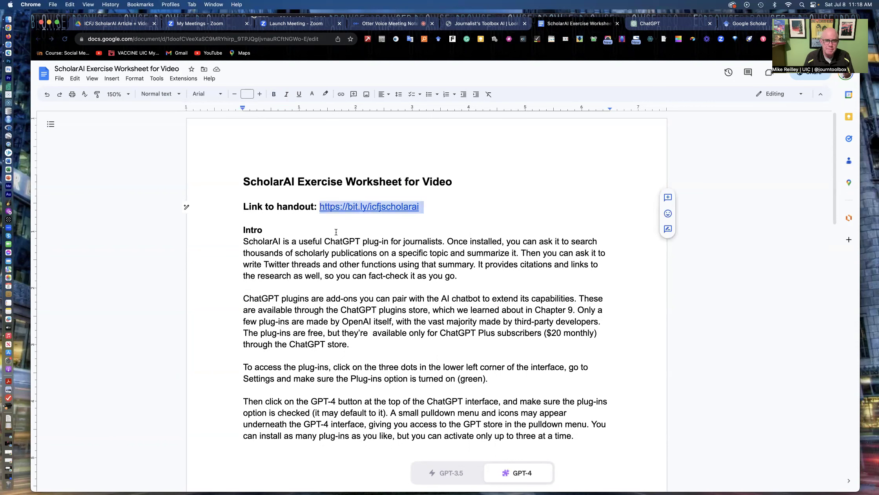
left_click(281, 231)
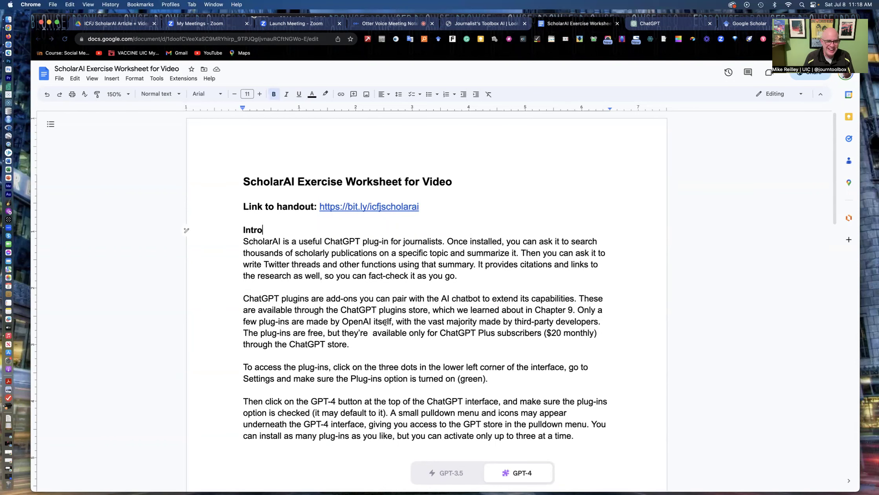
scroll(385, 322, "down", 10)
scroll(385, 322, "down", 8)
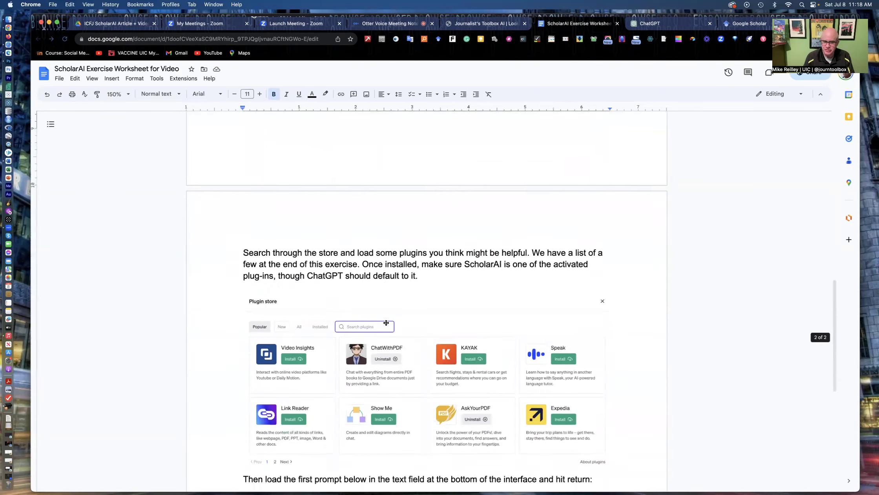
scroll(386, 322, "down", 2)
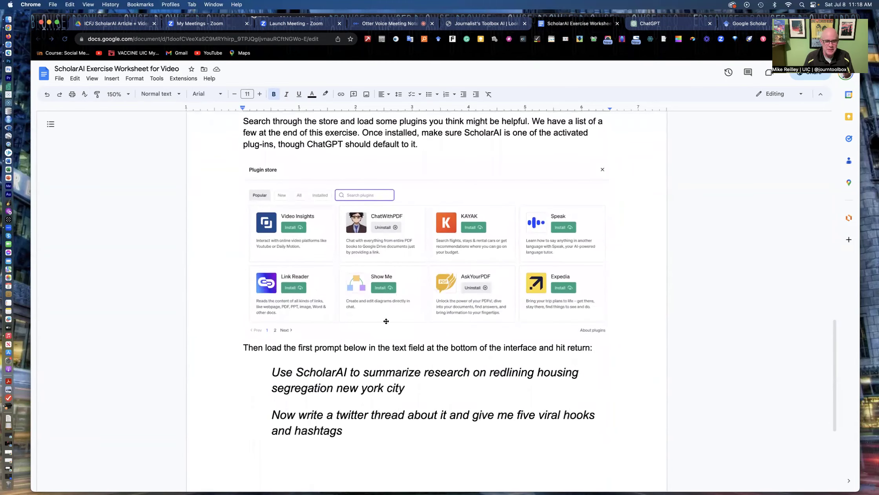
scroll(386, 321, "down", 2)
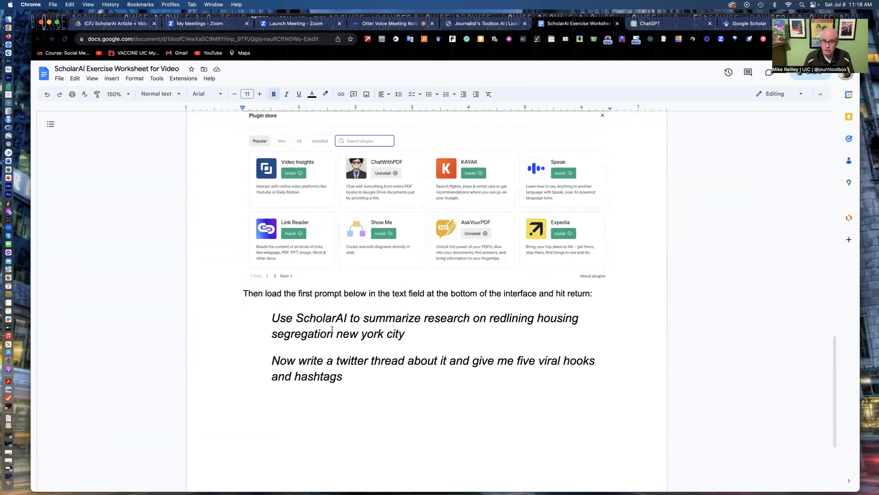
scroll(346, 326, "up", 20)
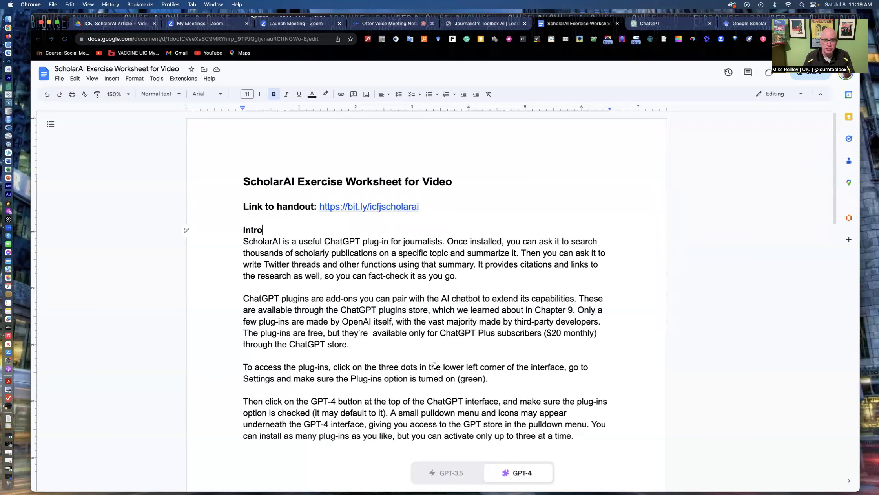
left_click(661, 24)
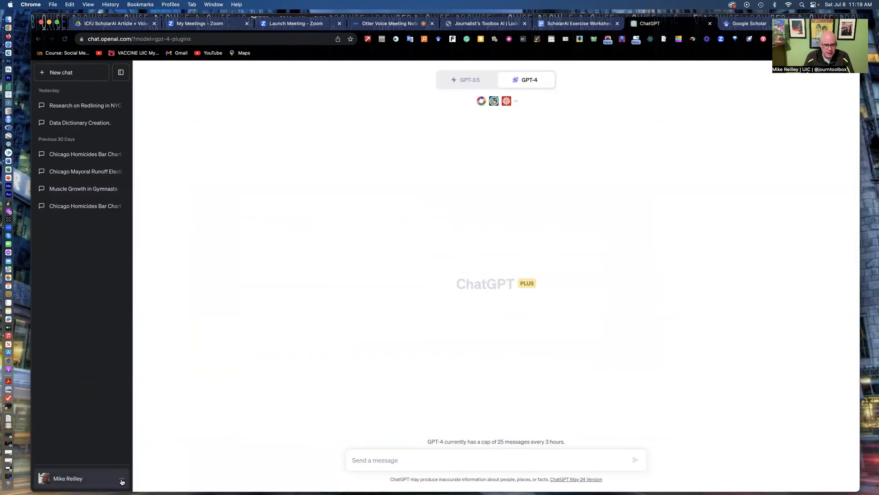
left_click(122, 480)
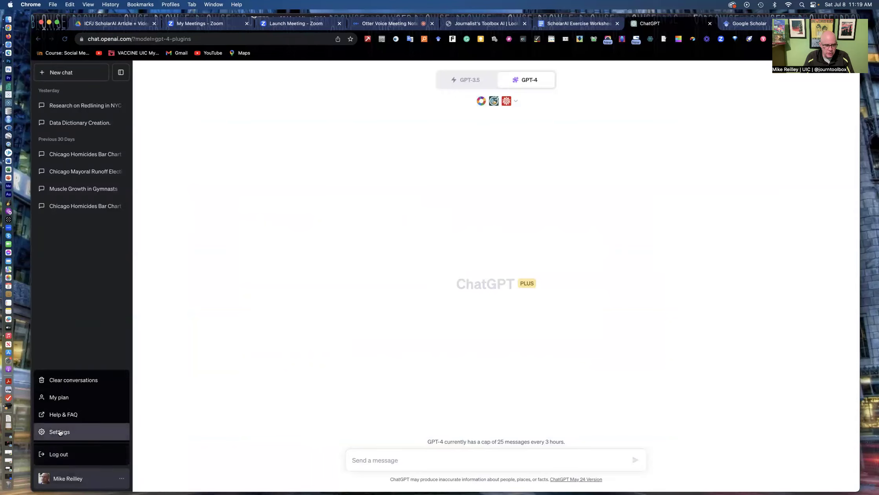
left_click(67, 432)
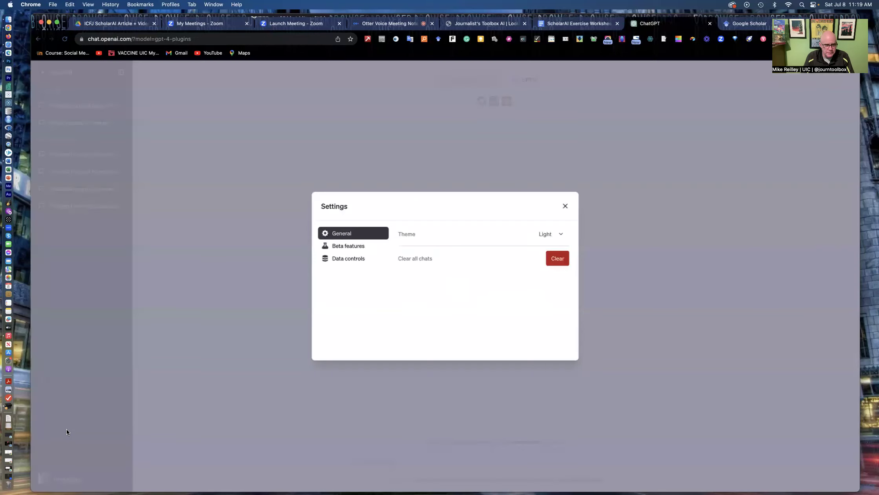
left_click(347, 249)
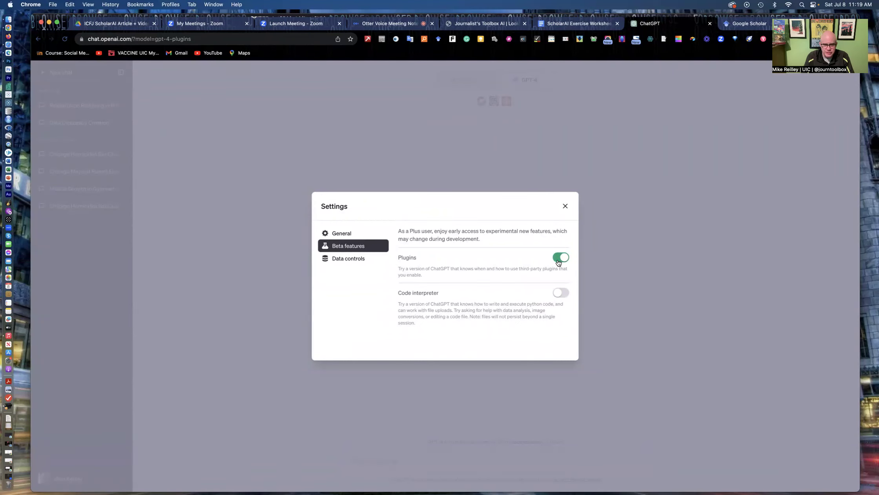
left_click(562, 293)
left_click(565, 206)
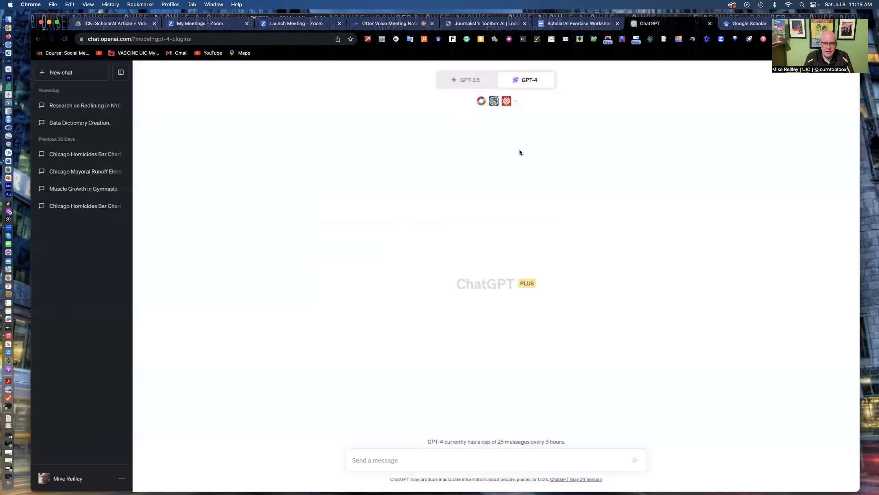
Step: Check the plugin dropdown: daigr.am, ScholarAI and Wolfram are the three enabled plugins
mouse_move(522, 80)
left_click(517, 102)
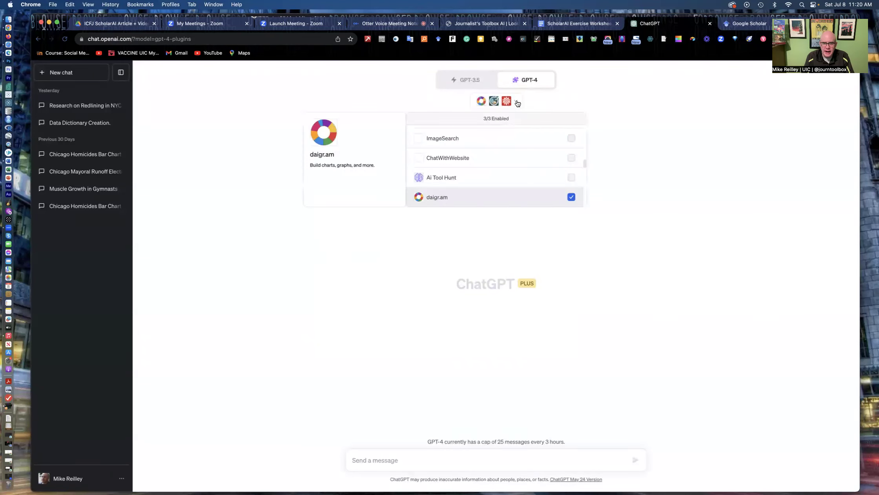
scroll(454, 150, "down", 3)
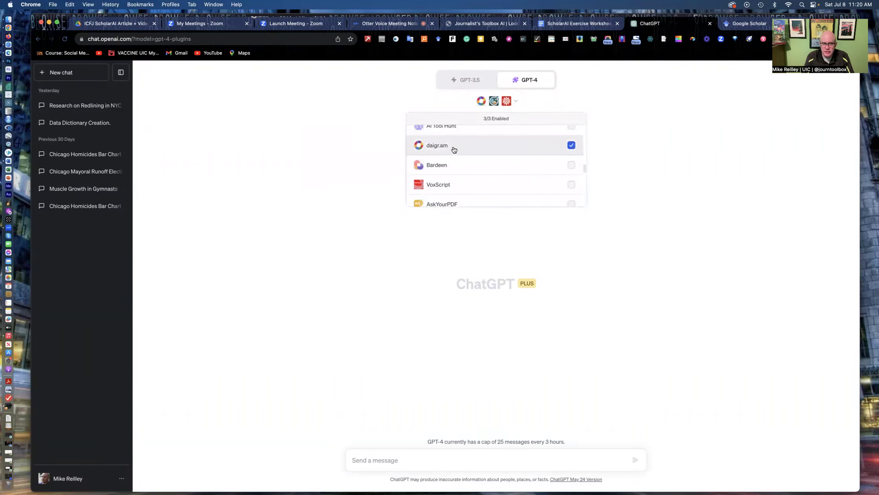
scroll(453, 153, "down", 10)
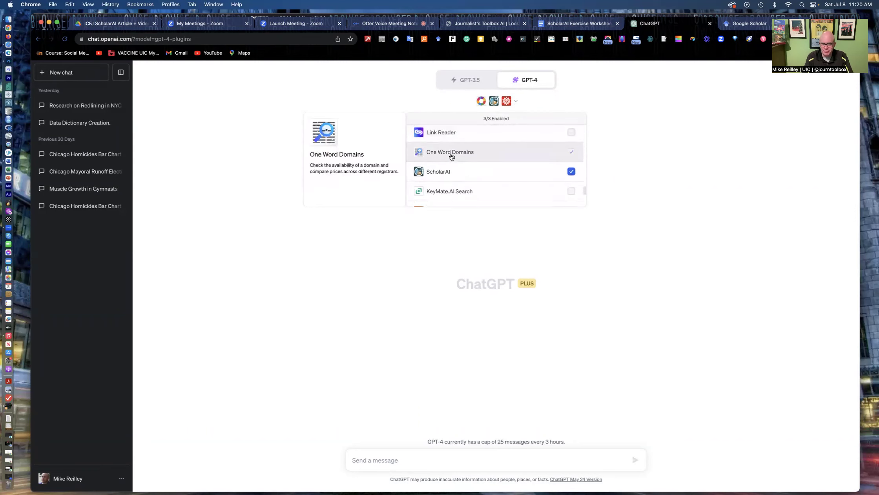
scroll(452, 157, "down", 5)
scroll(450, 158, "up", 10)
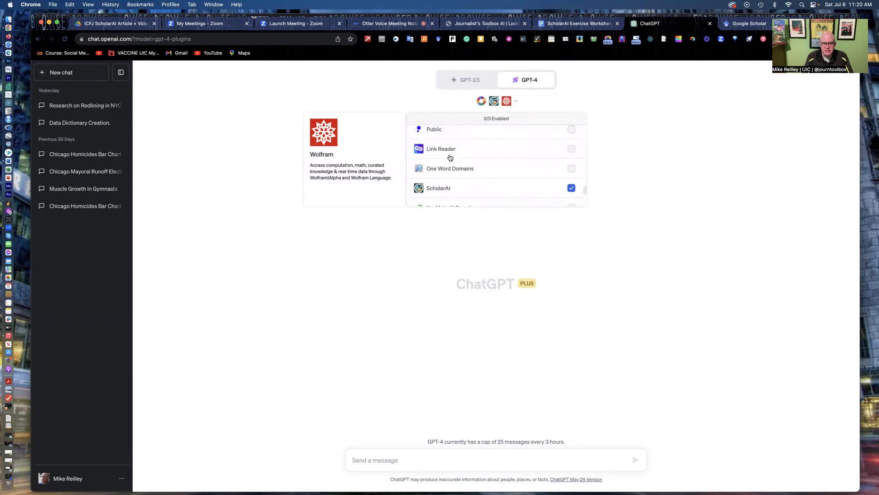
mouse_move(451, 158)
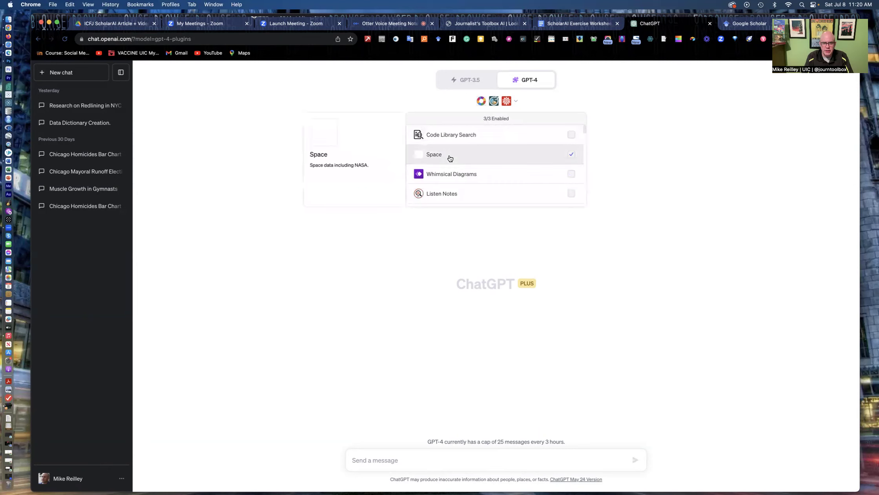
scroll(451, 158, "down", 5)
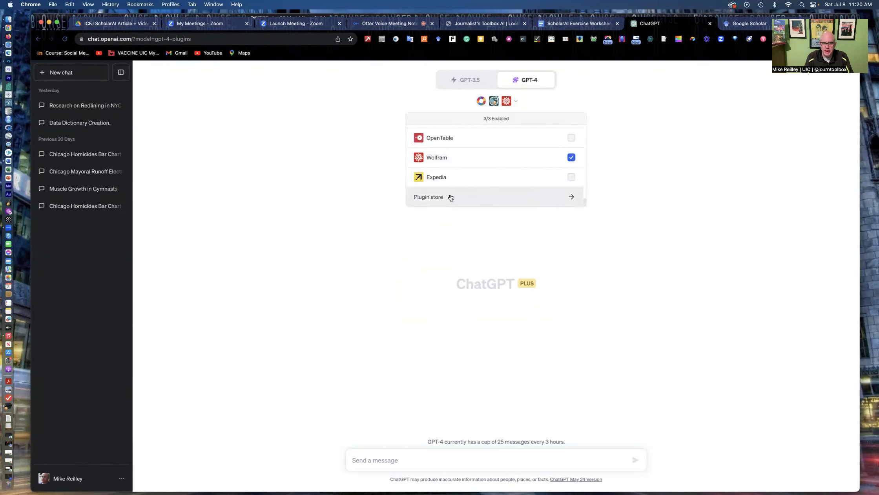
Step: Open the Plugin store and browse its New, All and Installed plugin lists
left_click(430, 199)
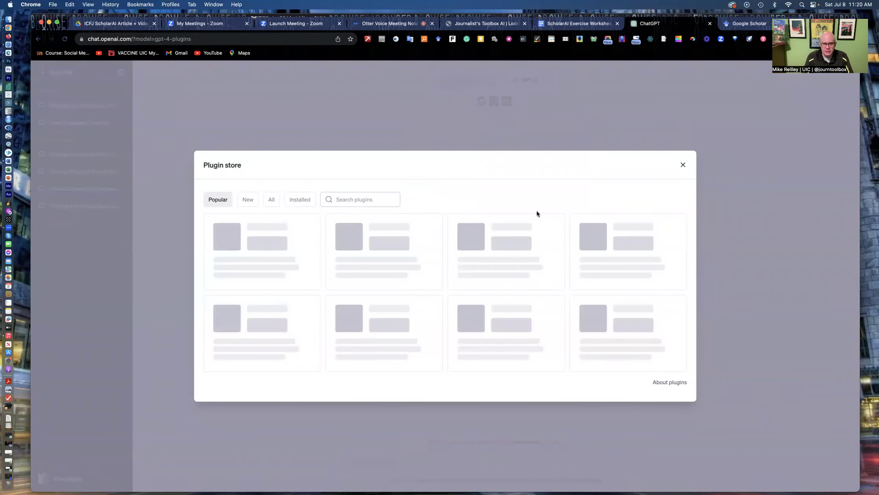
left_click(245, 201)
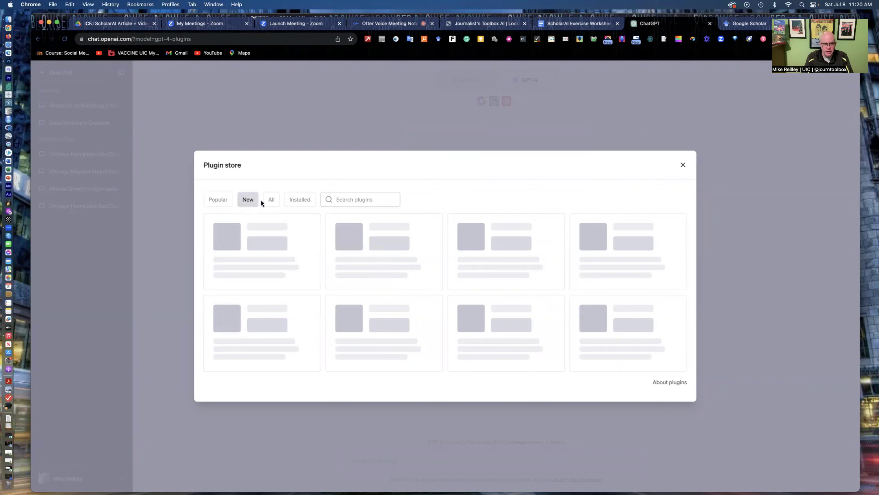
left_click(270, 203)
left_click(304, 203)
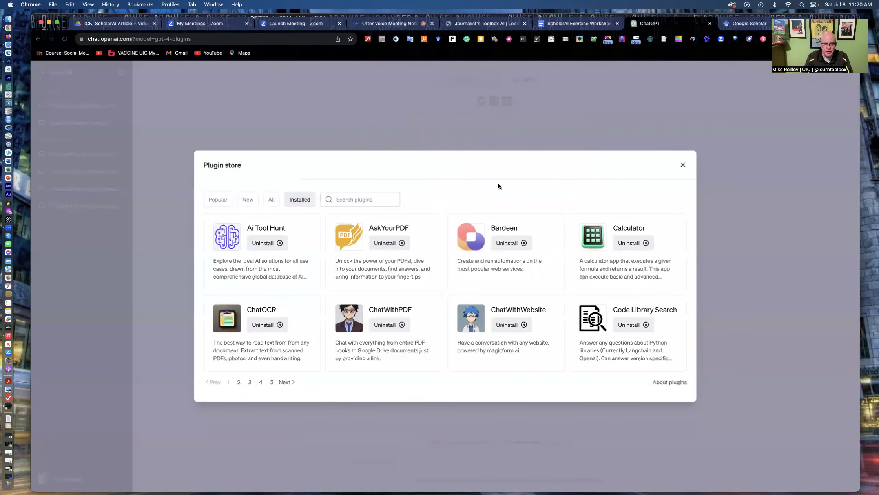
left_click(683, 167)
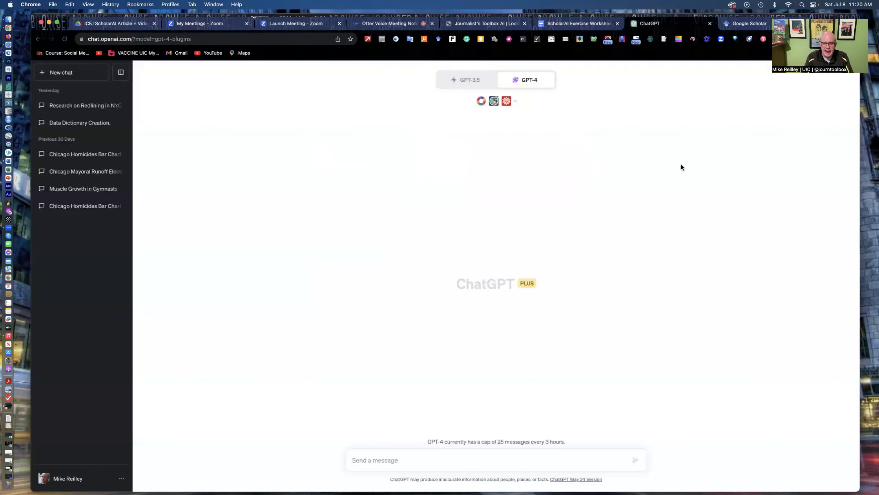
left_click(515, 102)
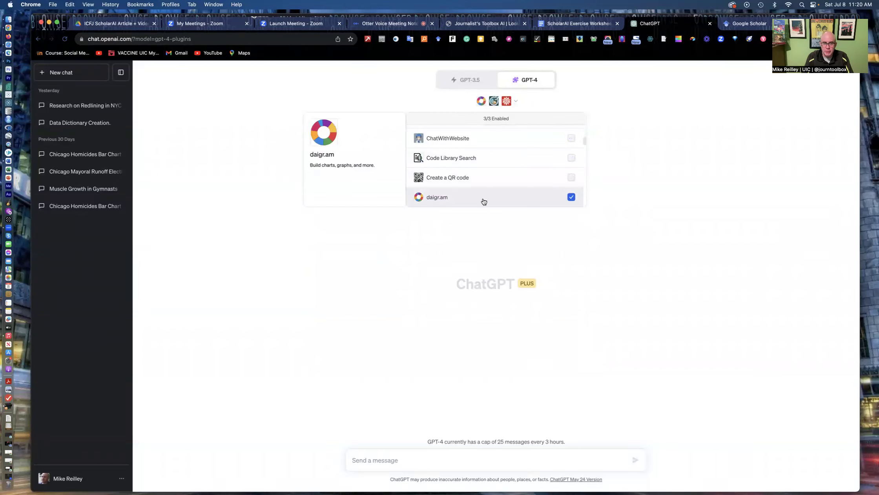
scroll(461, 201, "down", 5)
scroll(461, 201, "down", 10)
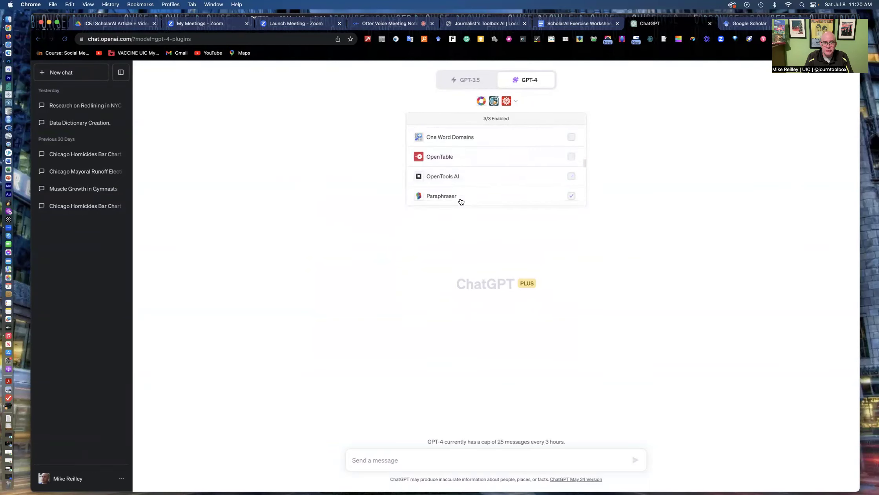
scroll(461, 201, "down", 2)
mouse_move(459, 200)
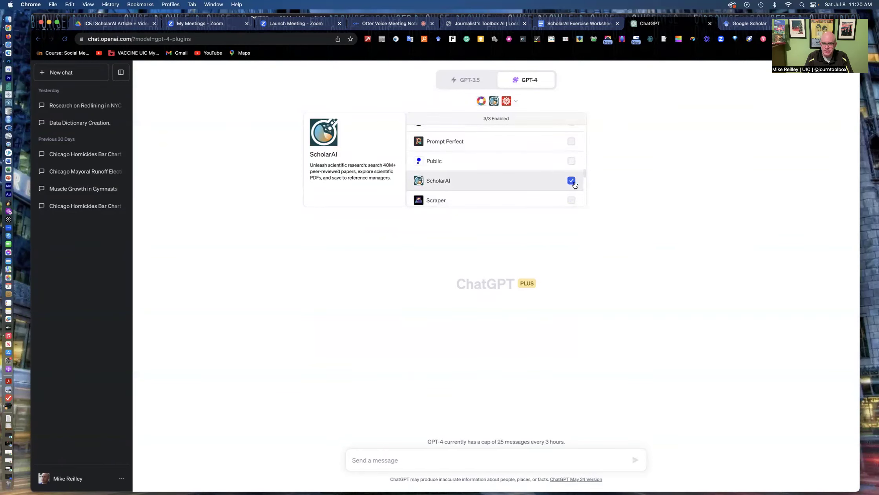
left_click(632, 185)
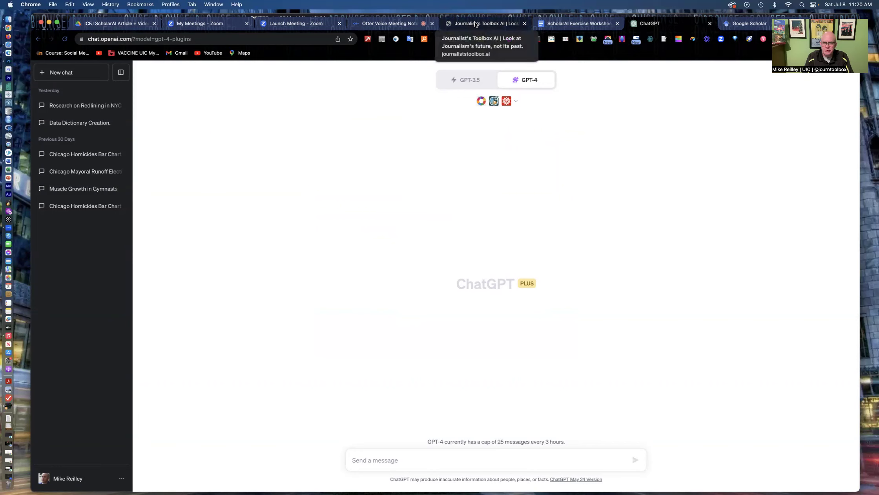
Step: Select the worksheet's first prompt asking ScholarAI to summarize NYC redlining research, then return to ChatGPT
left_click(568, 24)
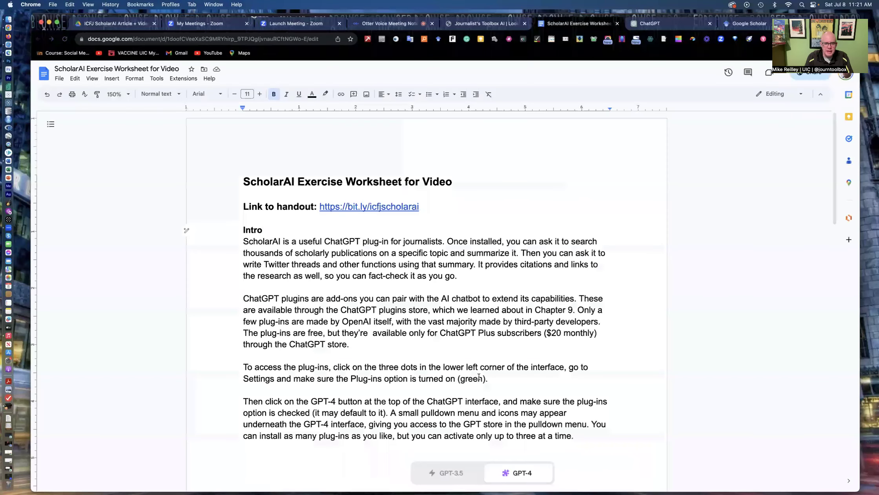
scroll(479, 377, "down", 15)
scroll(477, 377, "down", 7)
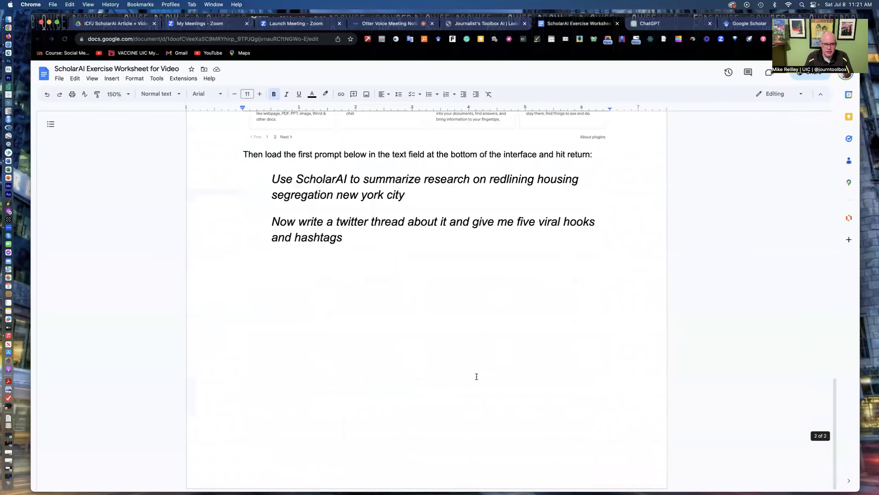
scroll(475, 375, "up", 1)
scroll(475, 375, "down", 1)
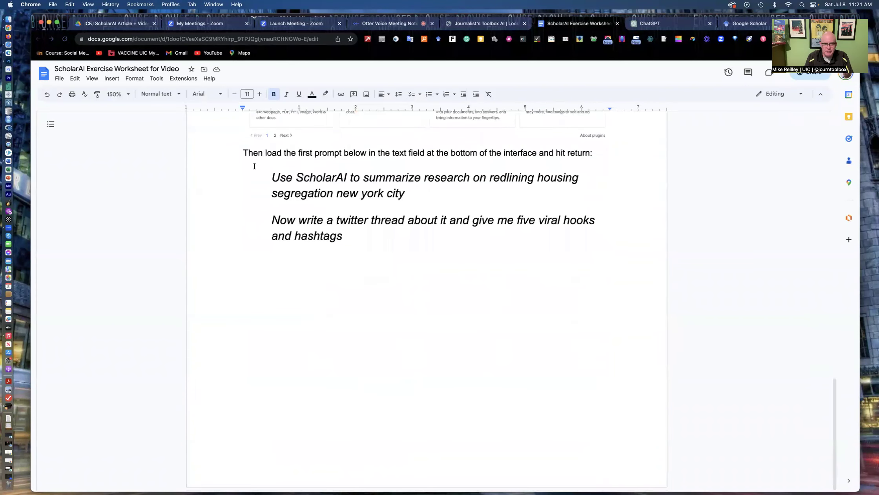
left_click_drag(273, 177, 348, 177)
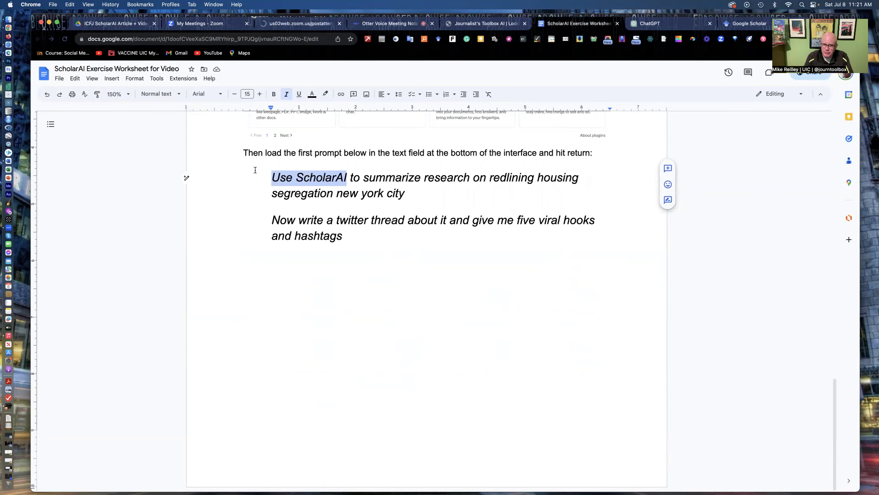
left_click(267, 177)
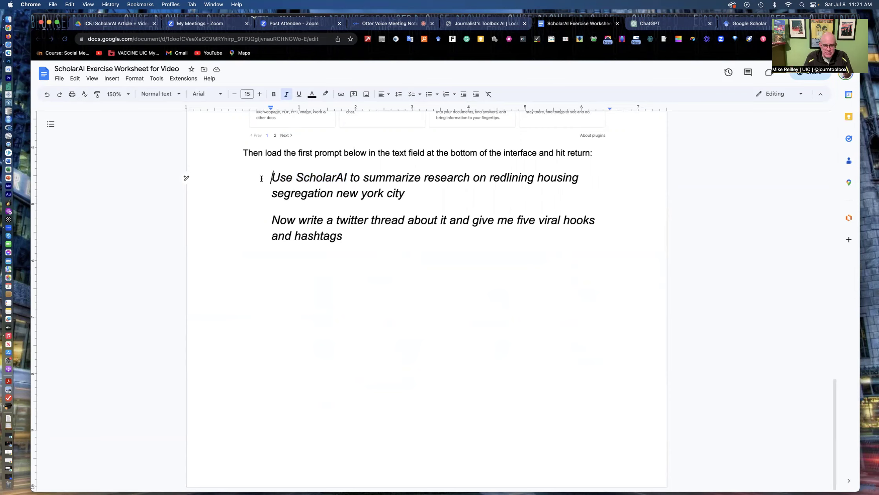
left_click_drag(267, 177, 411, 188)
key("super+c")
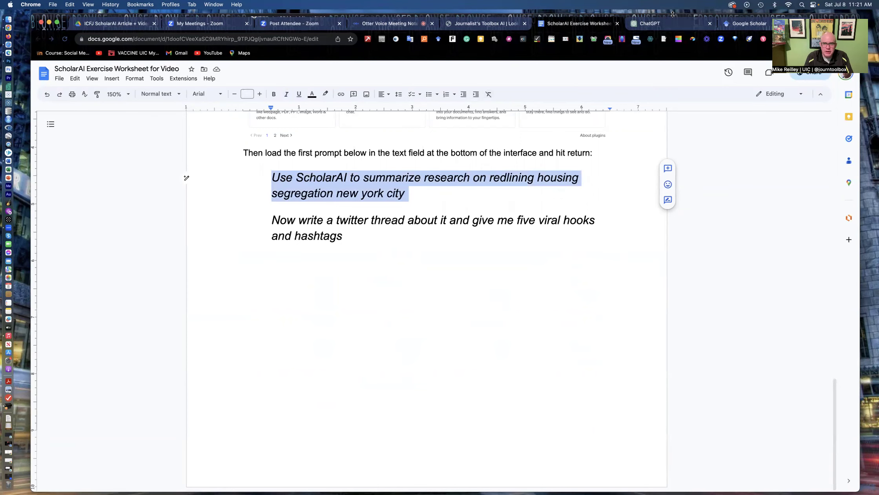
left_click(650, 23)
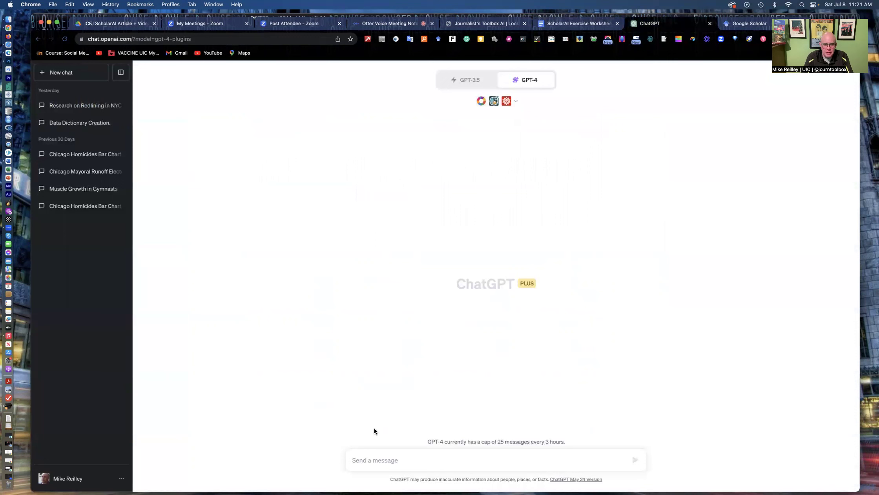
Step: Paste and send the NYC redlining prompt, then scroll through ScholarAI's four paper summaries
key("super+v")
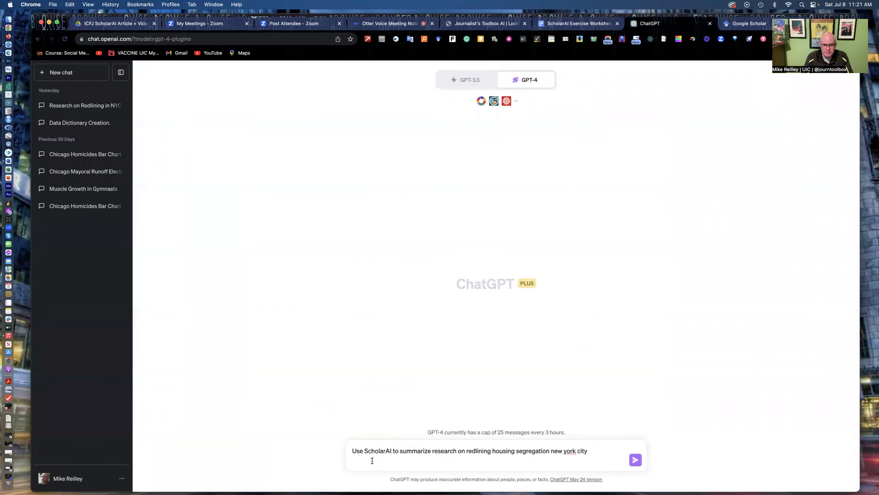
left_click(639, 464)
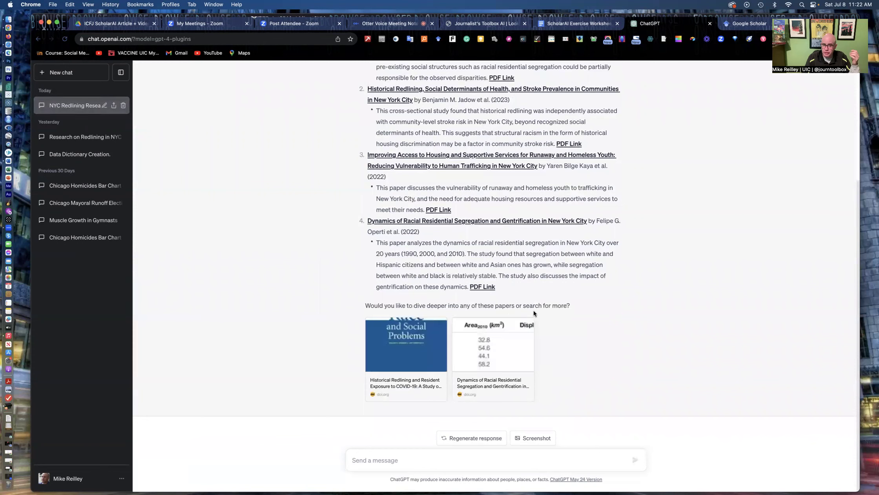
scroll(548, 263, "up", 2)
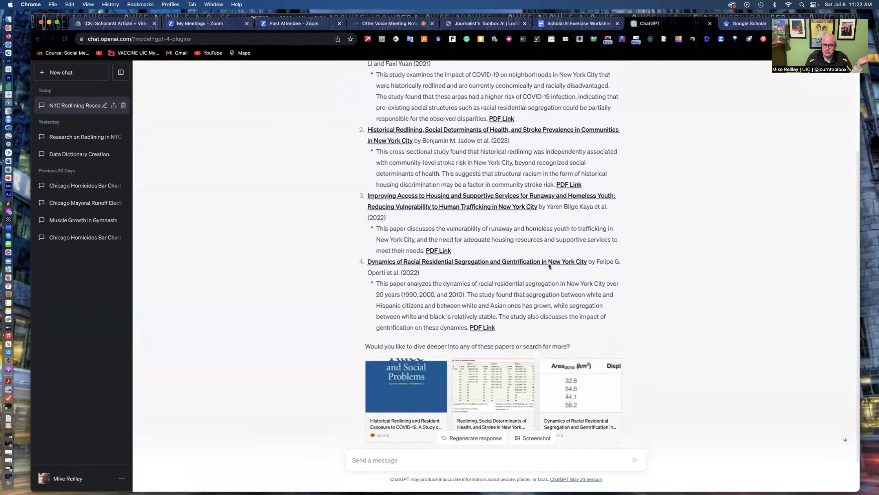
scroll(548, 263, "up", 6)
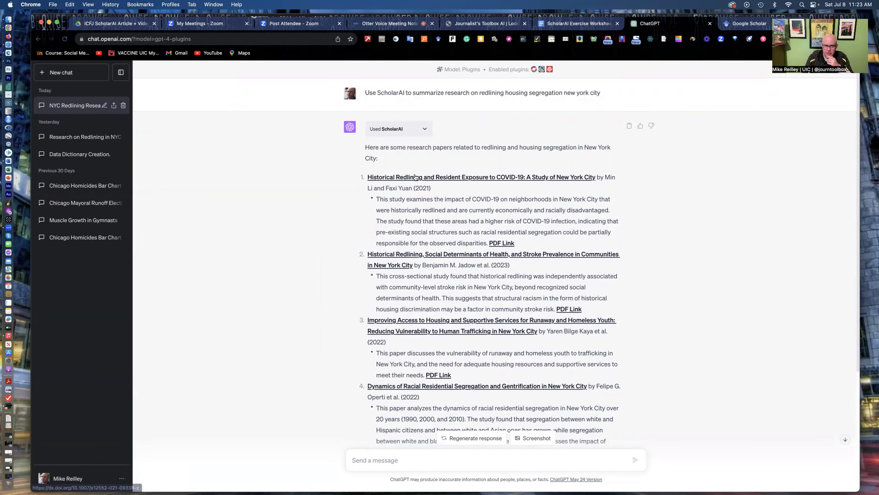
scroll(441, 374, "down", 3)
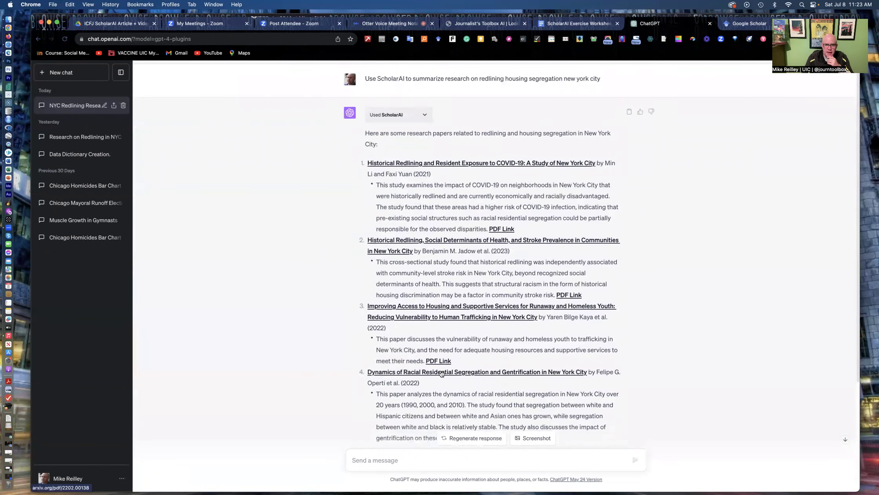
scroll(448, 209, "up", 3)
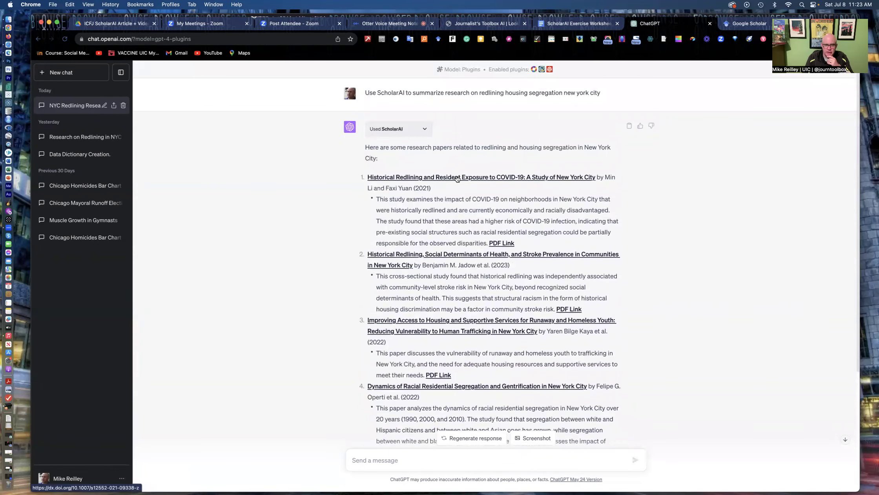
Step: Open the 2021 paper 'Historical Redlining and Resident Exposure to COVID-19' on Springer Link and skim its abstract
left_click(457, 178)
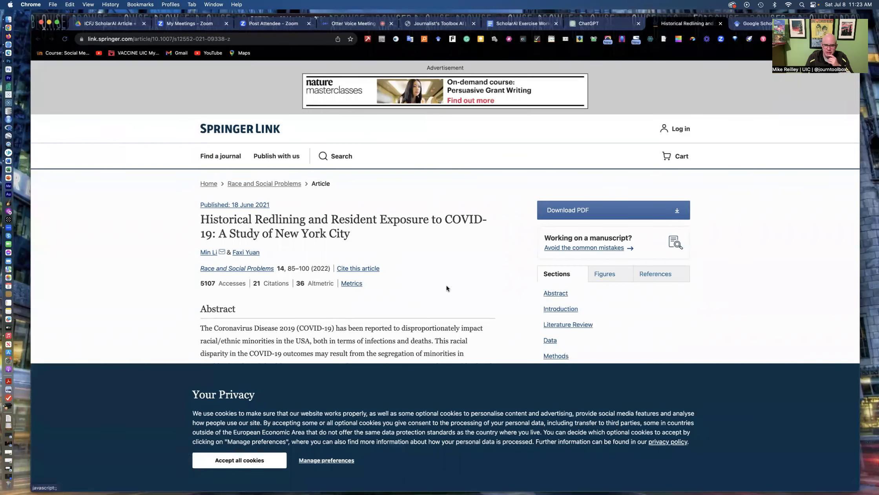
scroll(322, 298, "down", 6)
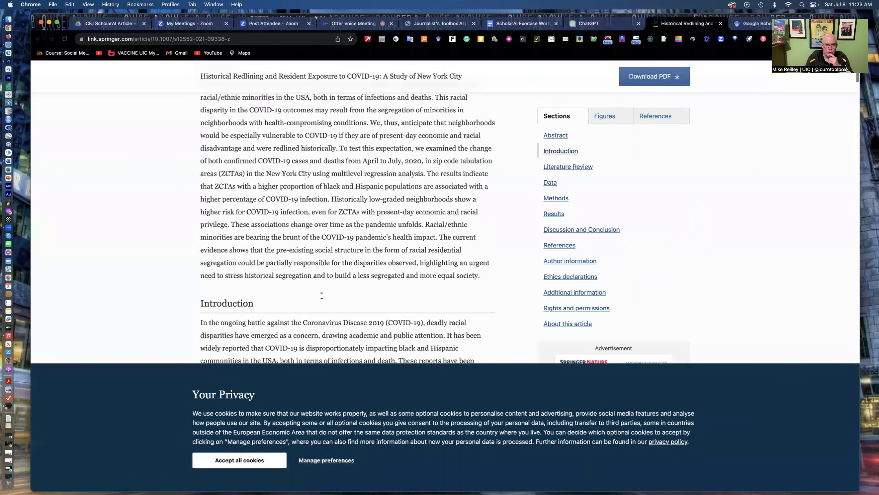
scroll(319, 294, "down", 3)
scroll(411, 227, "up", 15)
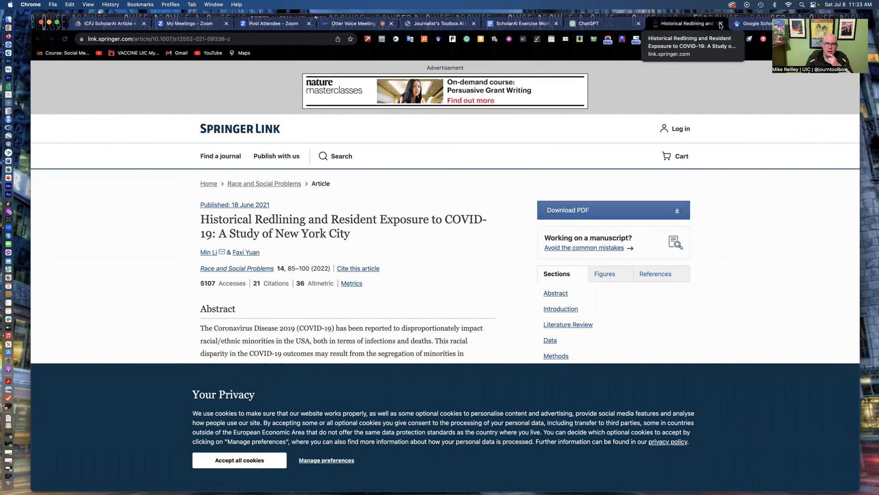
Step: Close the Springer Link tab and scroll back up through ScholarAI's redlining paper summaries
left_click(585, 24)
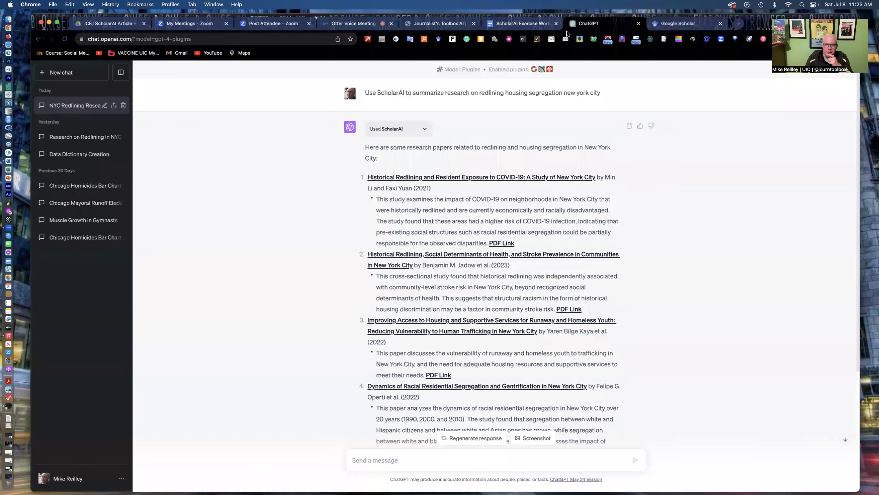
scroll(408, 257, "down", 5)
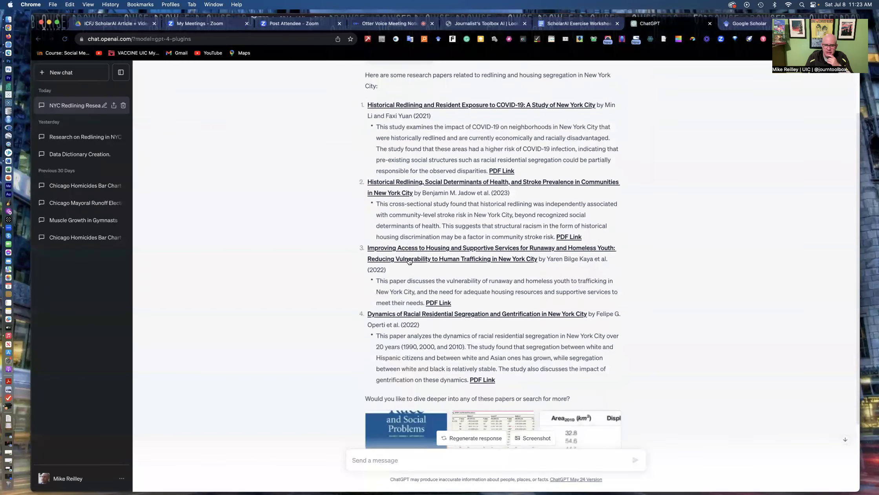
scroll(409, 258, "up", 5)
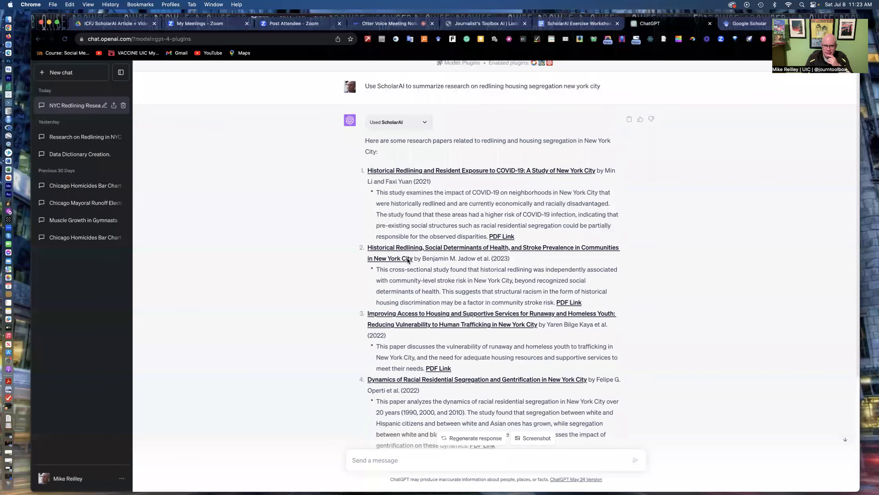
scroll(408, 258, "up", 1)
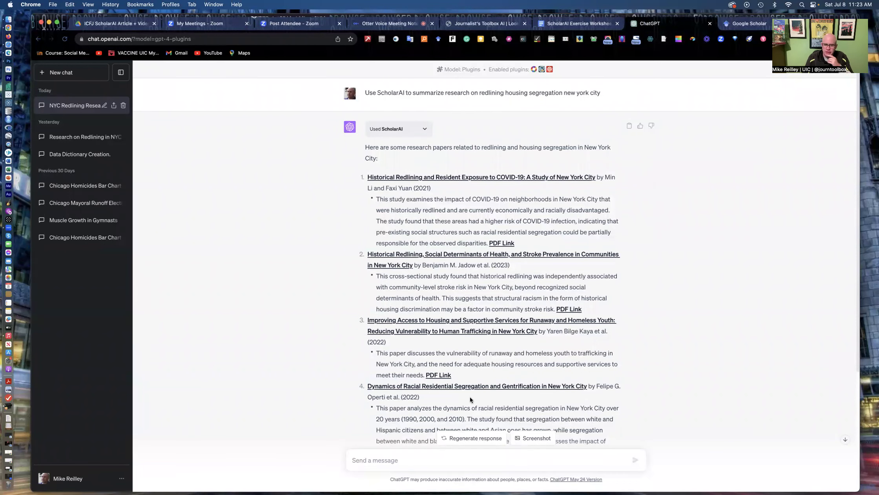
Step: Copy the worksheet's second prompt requesting a Twitter thread, five viral hooks and hashtags
left_click(556, 22)
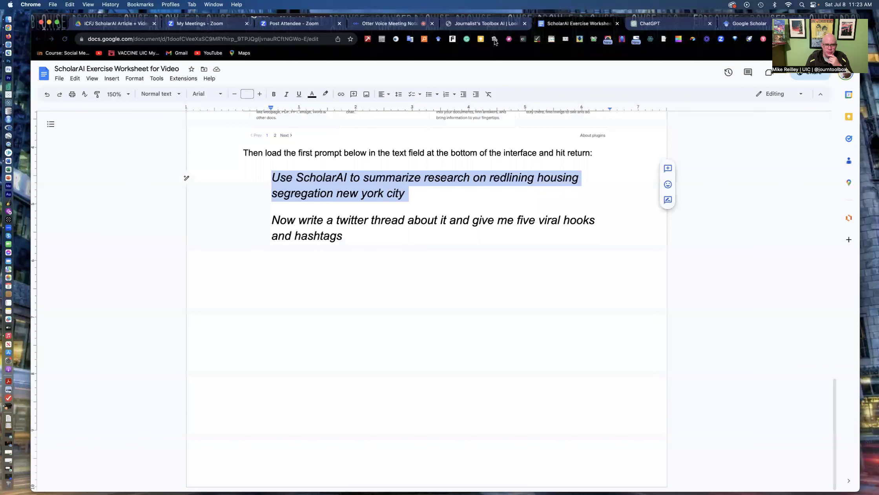
left_click_drag(269, 220, 345, 236)
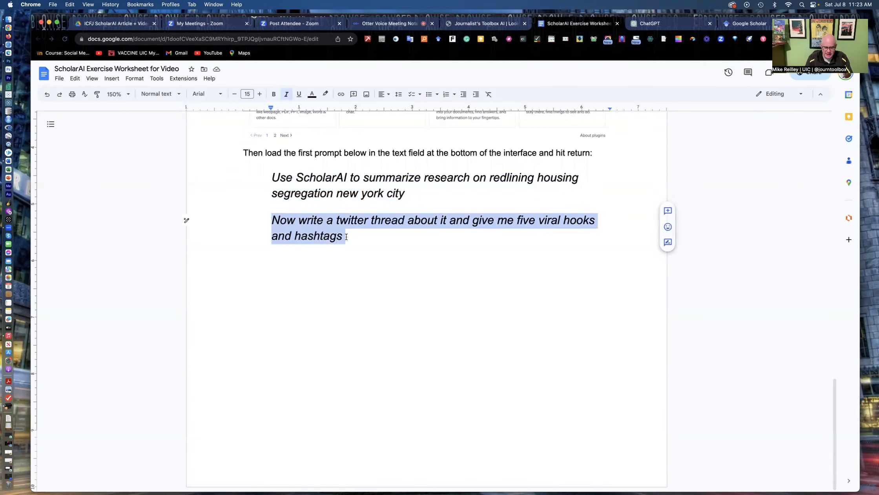
key("super+c")
Step: Paste and send the Twitter thread prompt in the redlining conversation to generate tweets, hooks and hashtags
left_click(652, 24)
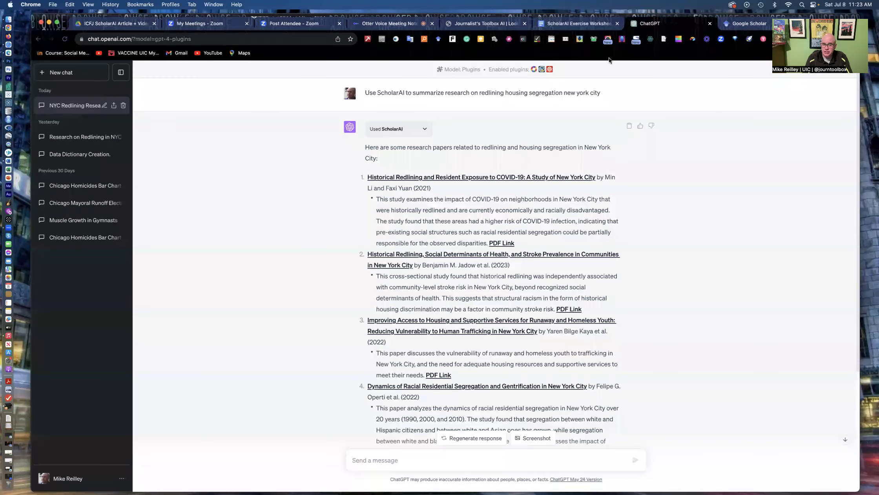
scroll(460, 306, "down", 5)
left_click(365, 460)
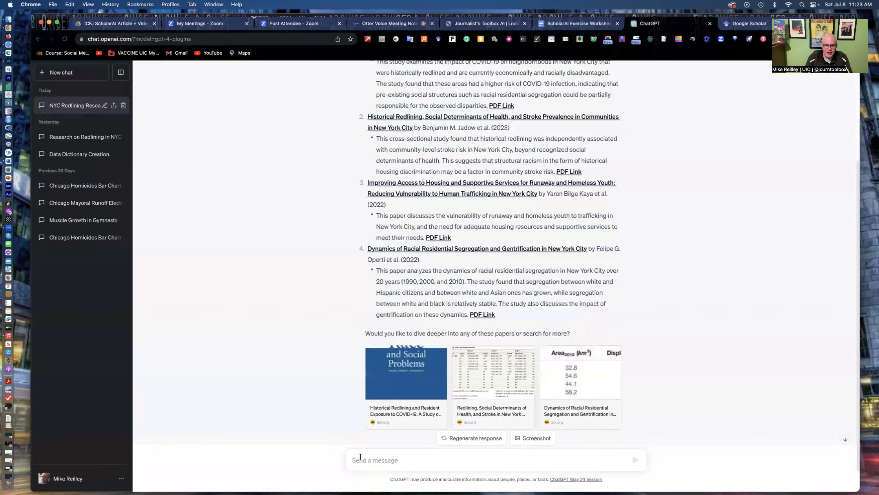
scroll(364, 460, "down", 1)
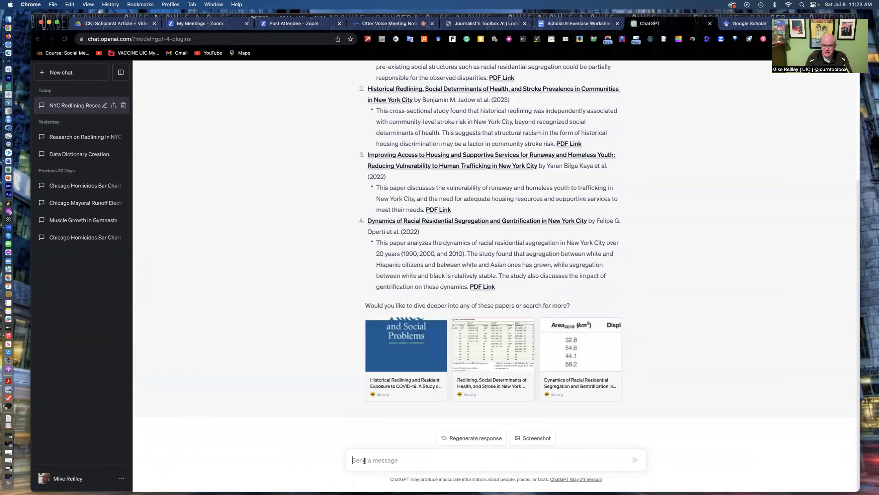
key("super+v")
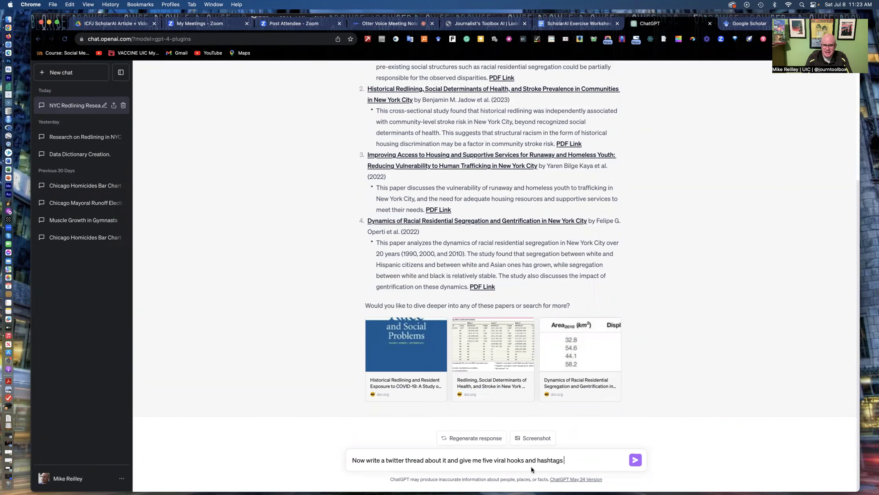
left_click(630, 463)
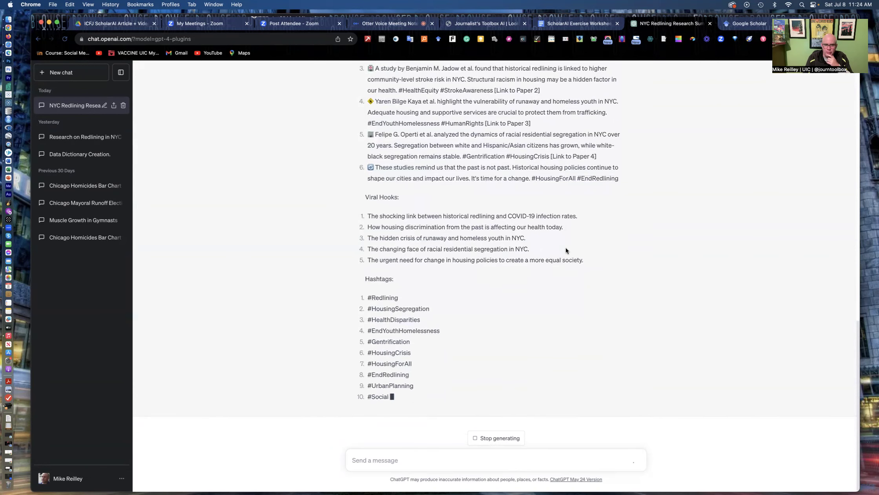
scroll(537, 248, "up", 5)
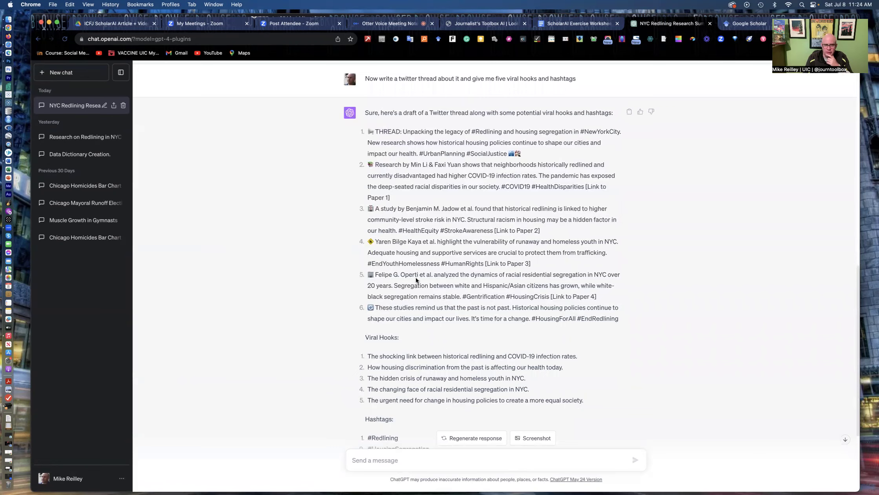
scroll(417, 279, "up", 3)
scroll(416, 278, "up", 1)
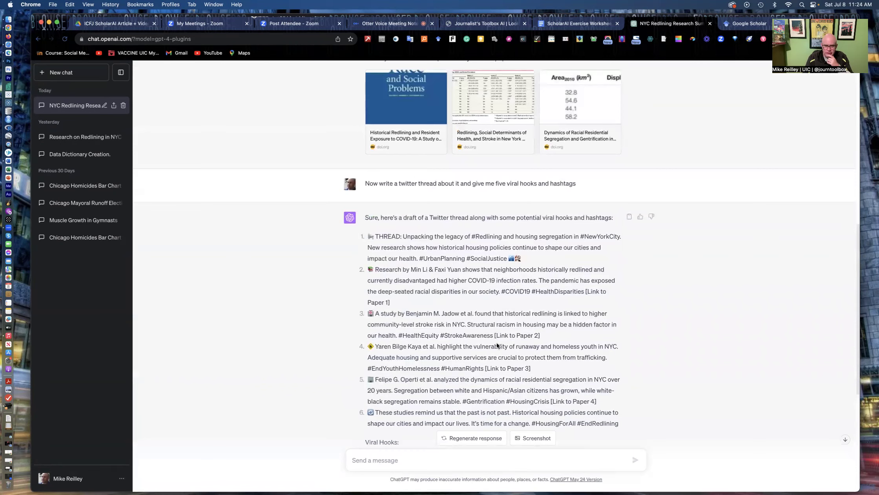
scroll(493, 363, "up", 2)
scroll(493, 363, "up", 10)
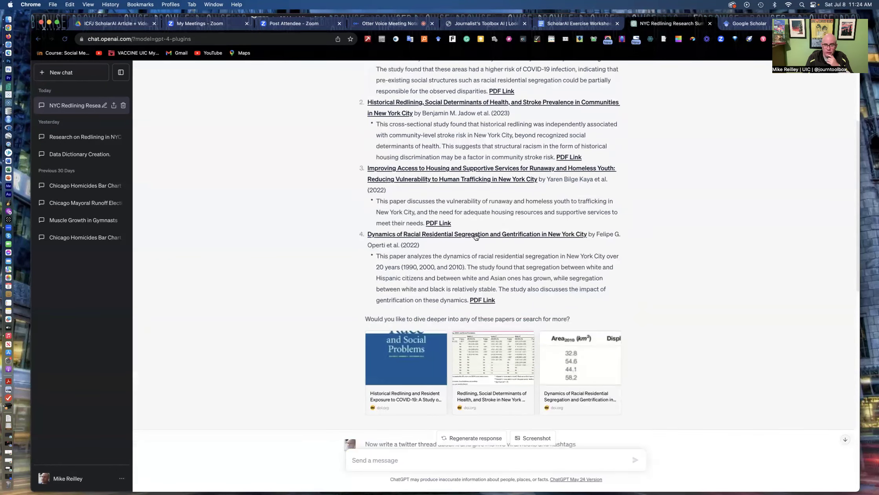
scroll(414, 333, "down", 9)
scroll(415, 333, "down", 2)
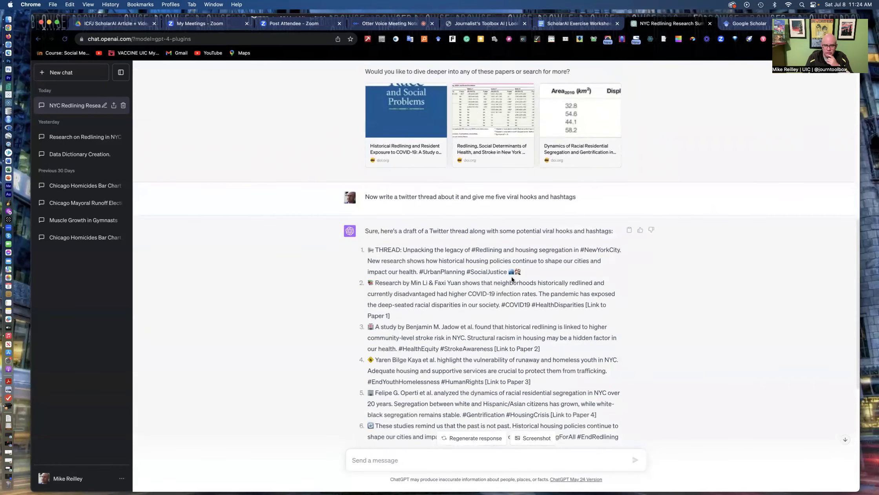
scroll(471, 302, "down", 6)
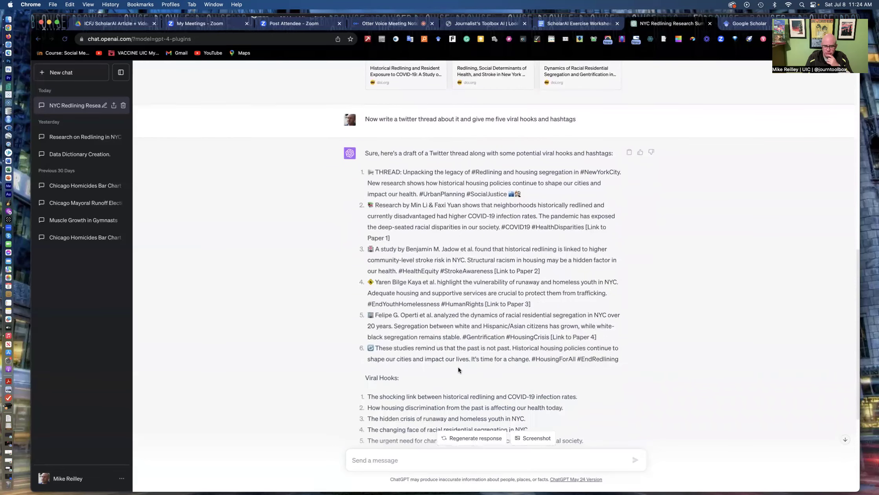
scroll(451, 326, "up", 3)
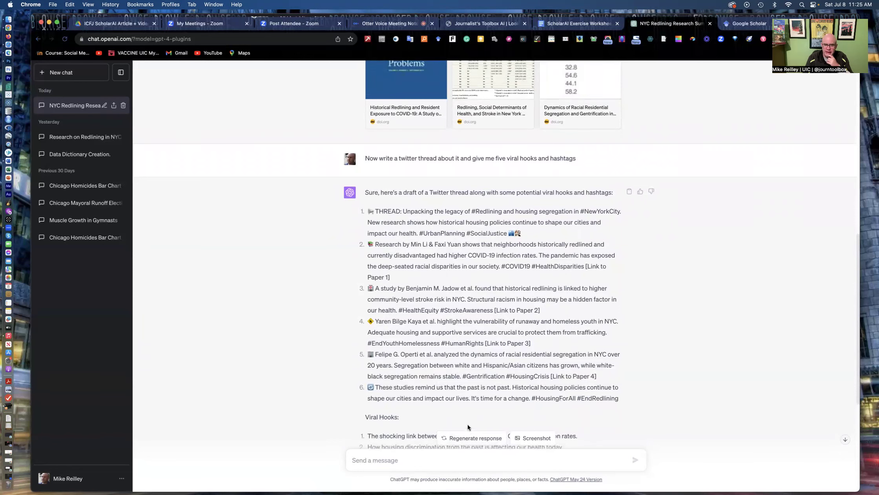
scroll(461, 412, "down", 10)
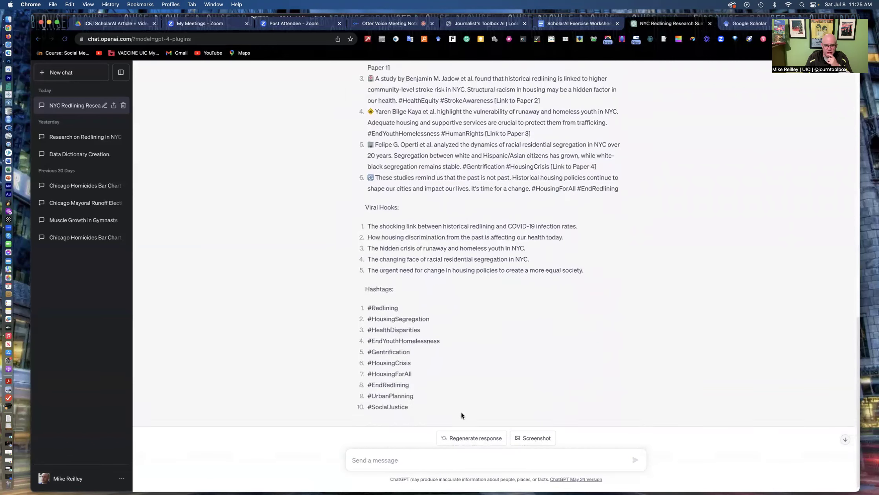
scroll(460, 412, "down", 1)
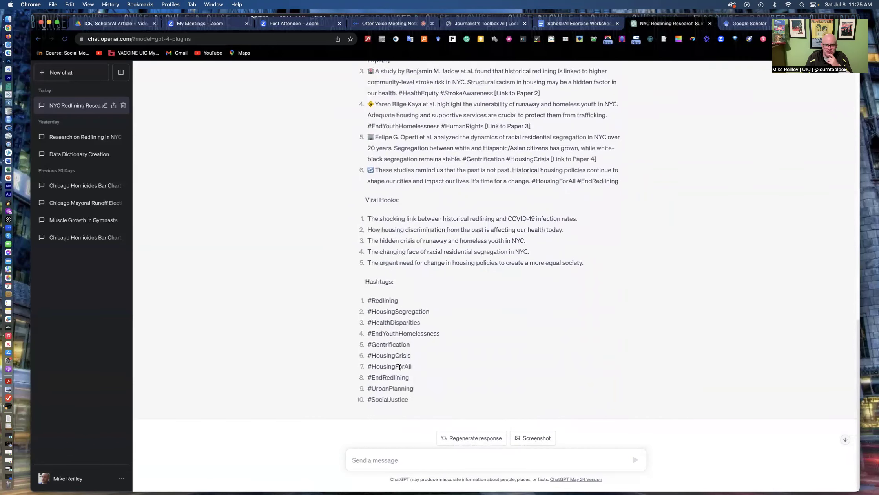
scroll(554, 129, "up", 1)
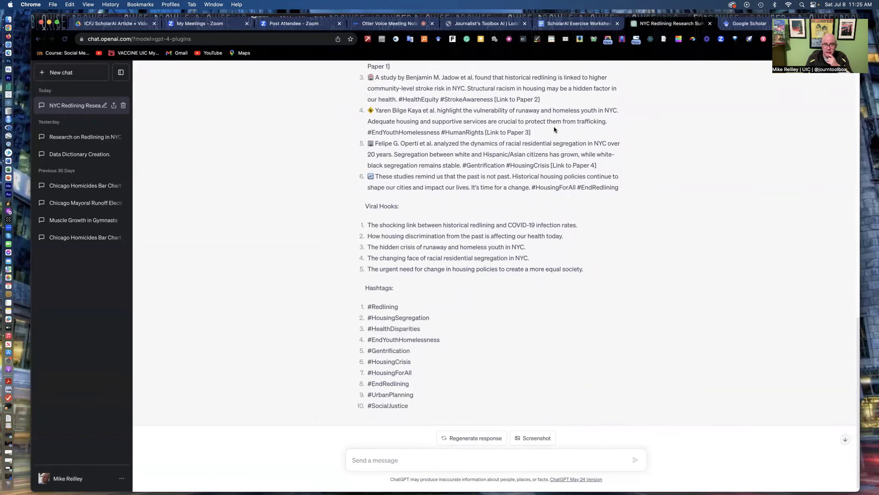
scroll(555, 130, "up", 7)
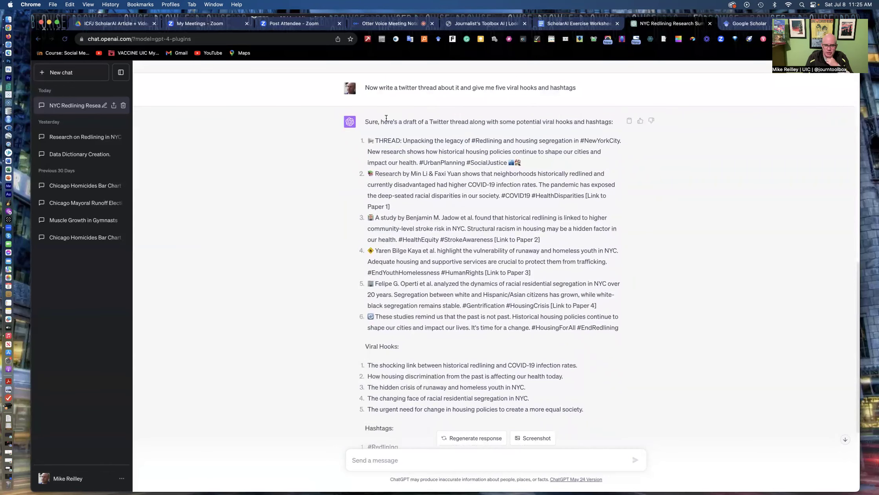
scroll(436, 184, "up", 15)
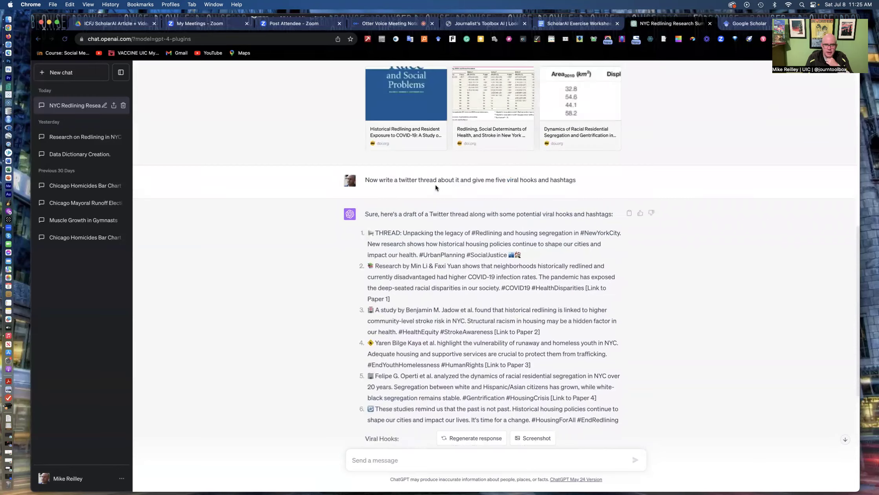
scroll(436, 187, "up", 6)
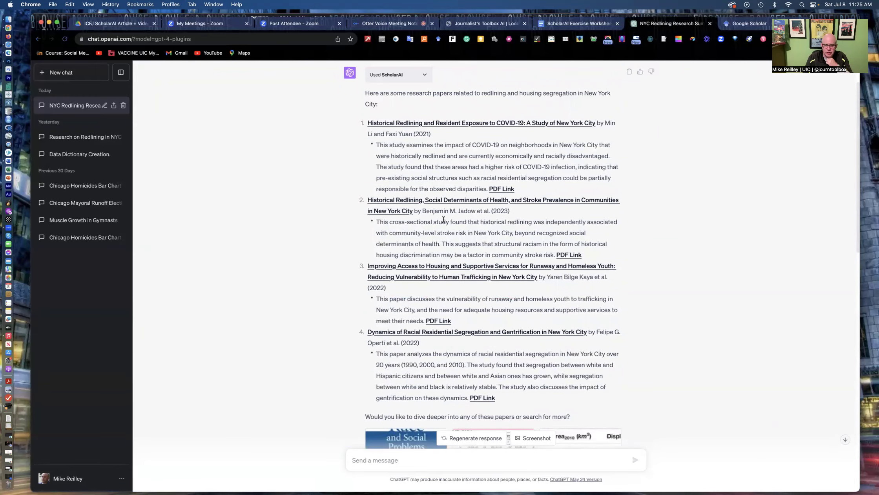
scroll(441, 177, "up", 3)
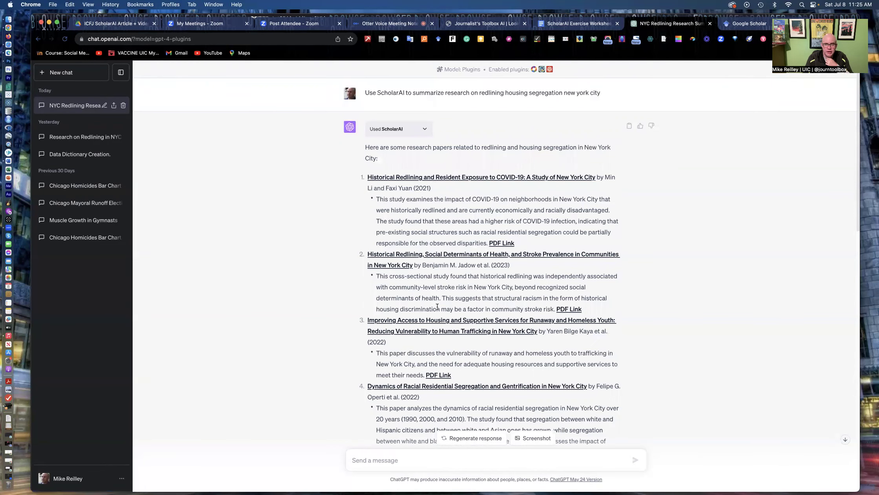
Step: Run the Google Scholar search for 'redlining housing segregation new york city' and browse the results
left_click(740, 23)
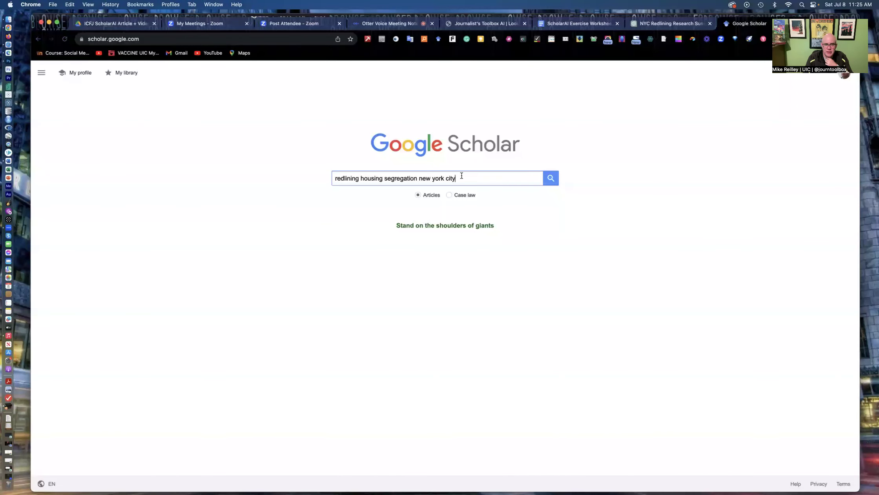
key("Return")
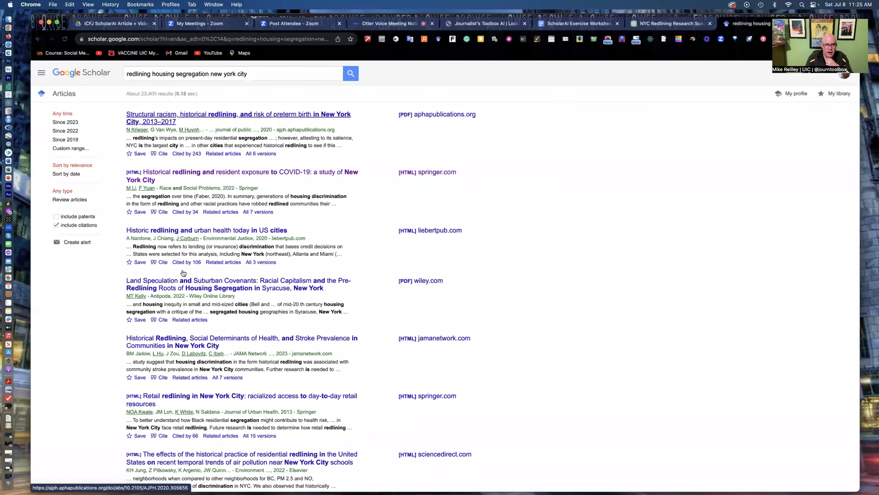
scroll(183, 264, "down", 3)
scroll(184, 263, "down", 5)
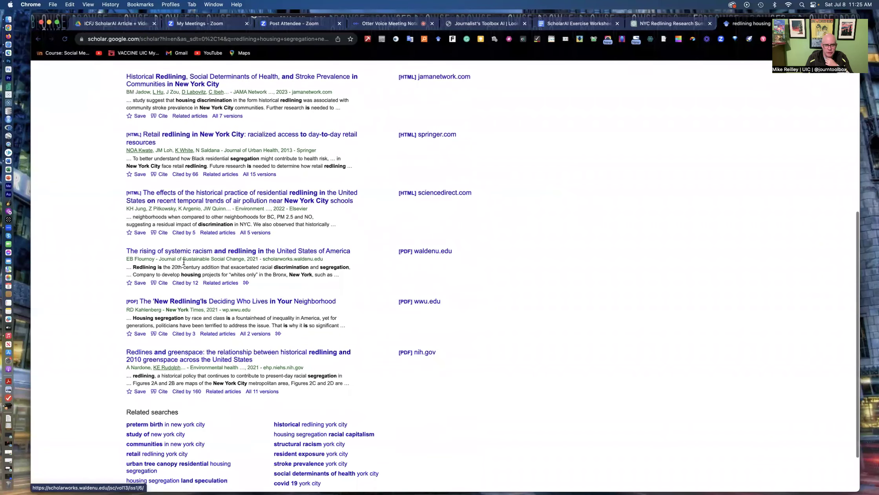
scroll(183, 262, "down", 2)
scroll(273, 297, "up", 10)
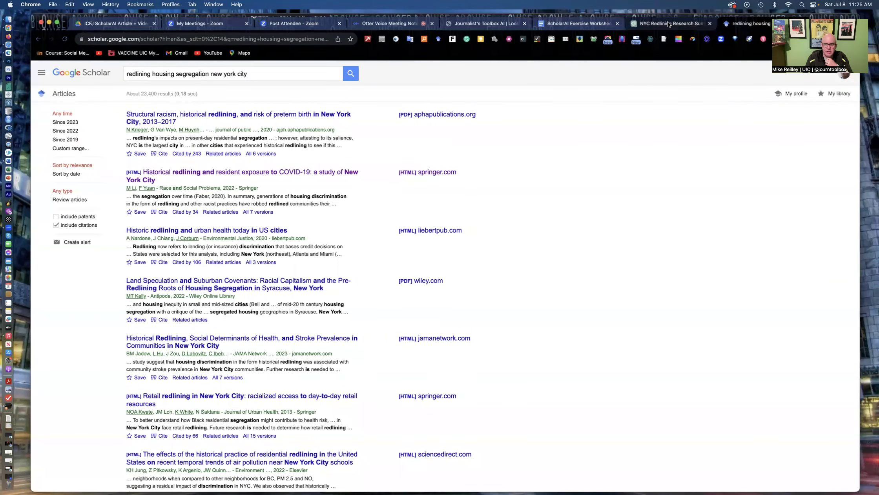
Step: Review the NYC redlining conversation's thread, hooks and hashtags, then go to Journalist's Toolbox AI
left_click(669, 24)
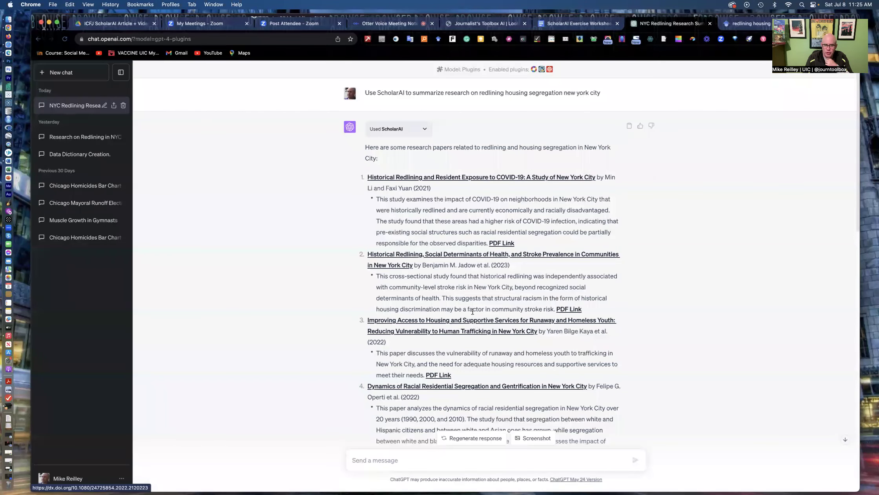
scroll(447, 241, "down", 7)
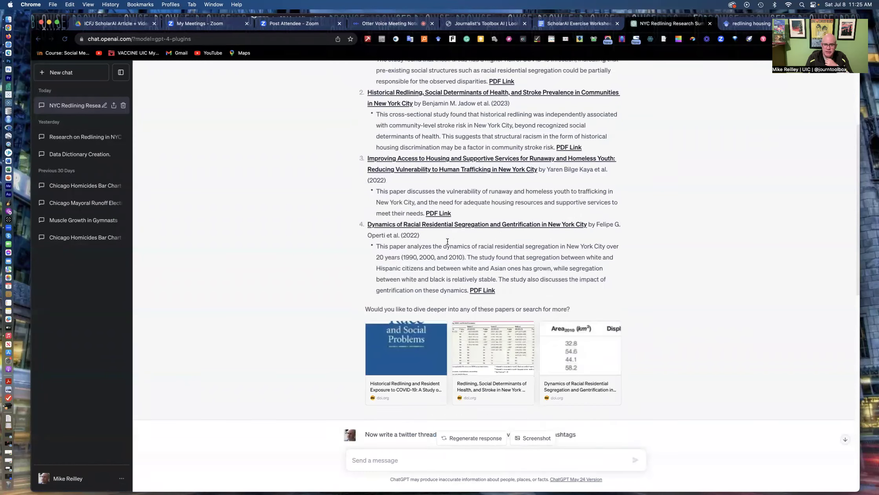
scroll(448, 244, "down", 8)
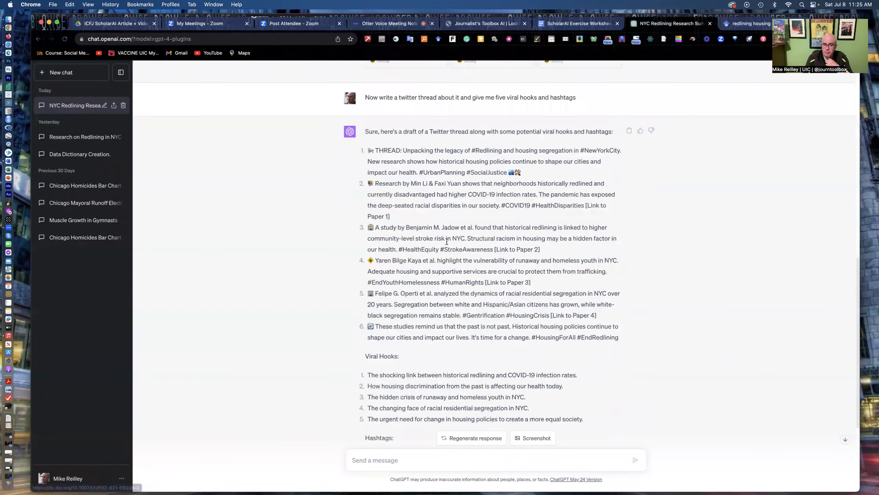
scroll(447, 243, "down", 3)
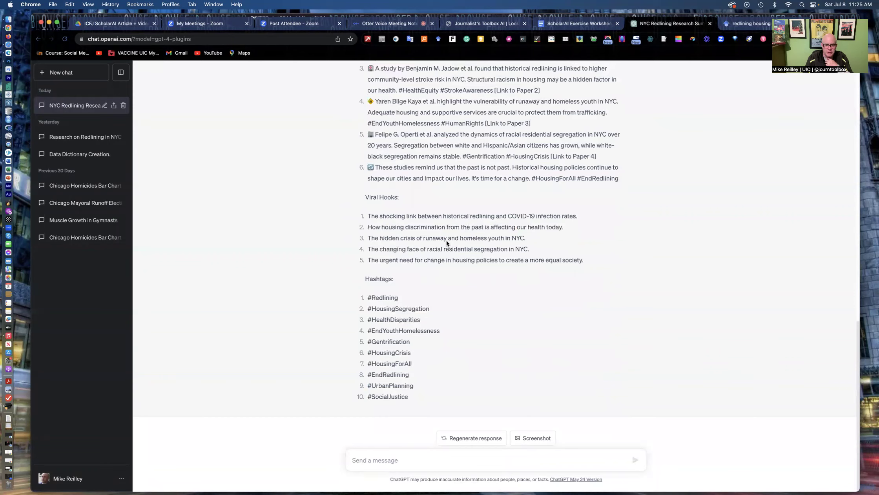
scroll(447, 242, "up", 4)
scroll(446, 240, "up", 10)
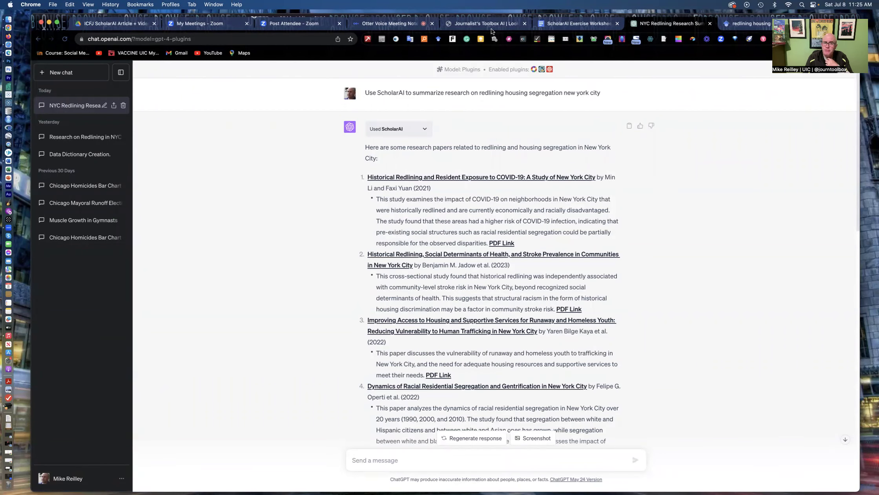
left_click(486, 22)
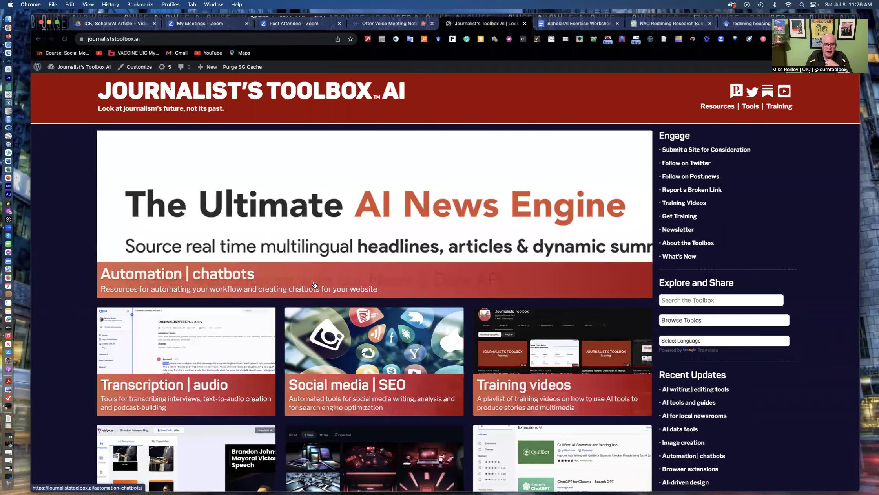
Step: Scroll the Journalist's Toolbox AI homepage and open the ChatGPT tools page
scroll(314, 285, "down", 3)
scroll(314, 285, "down", 2)
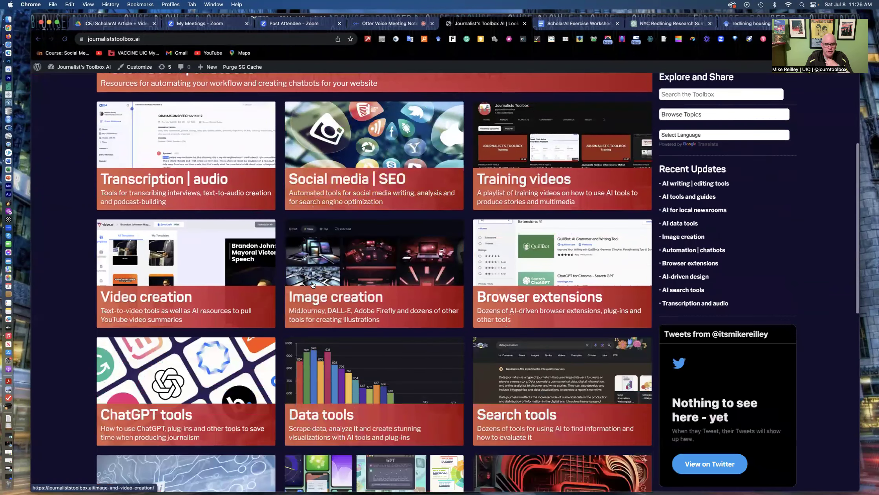
scroll(313, 285, "down", 3)
scroll(148, 283, "down", 1)
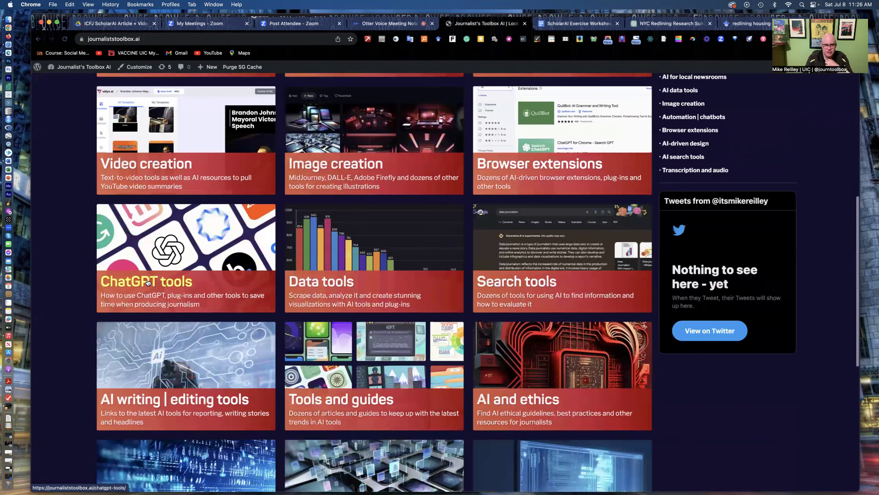
left_click(148, 283)
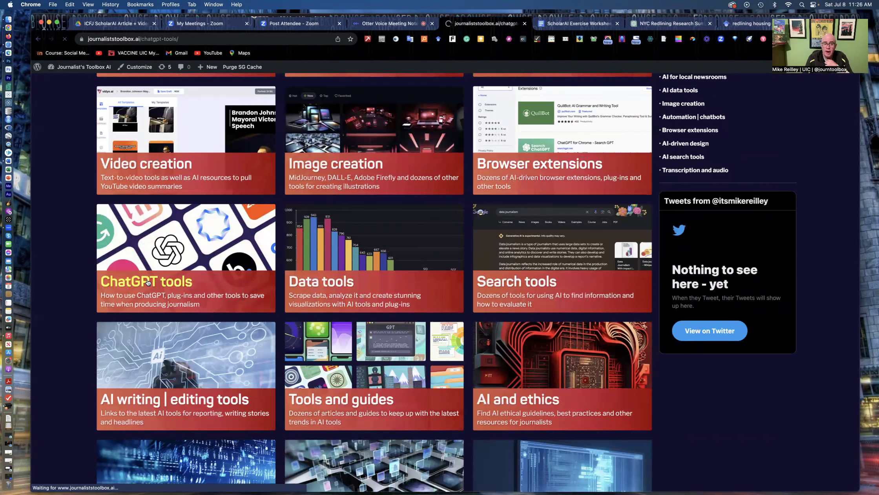
Step: Browse the ChatGPT Tools list of tools and plug-ins, then return to the site homepage
scroll(336, 309, "down", 6)
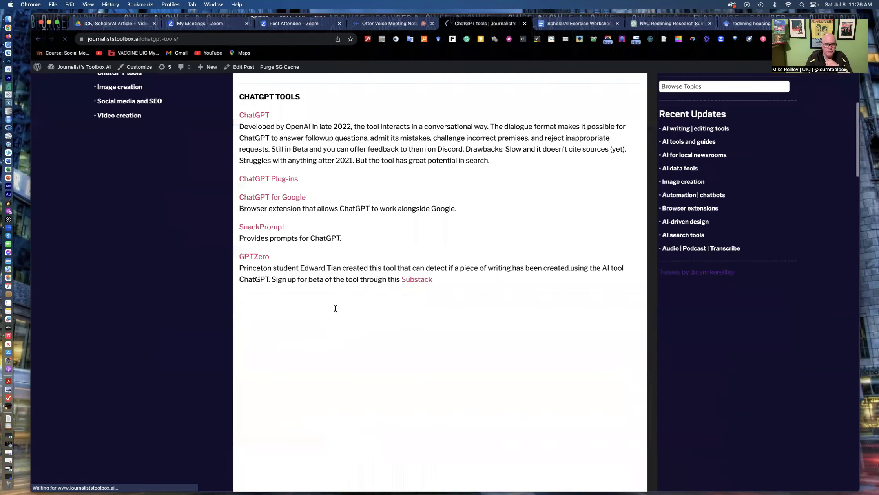
scroll(335, 308, "down", 20)
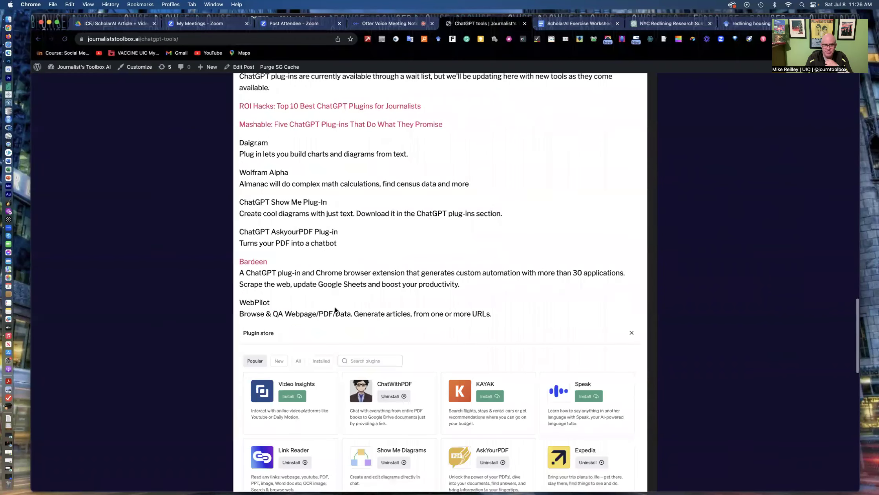
scroll(335, 309, "up", 3)
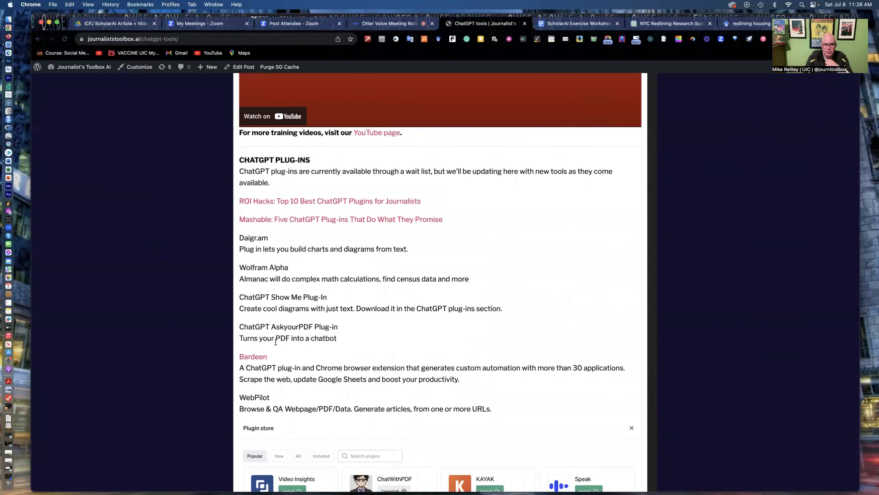
scroll(290, 127, "up", 6)
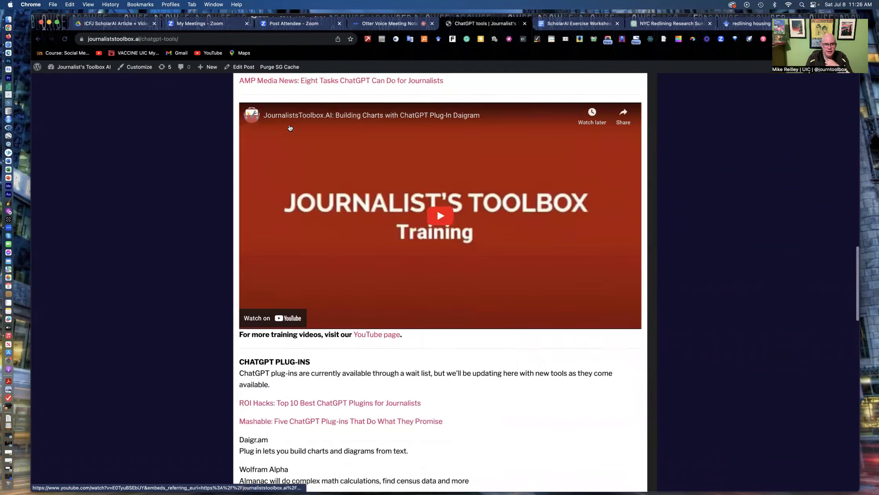
scroll(290, 128, "up", 11)
scroll(289, 128, "up", 15)
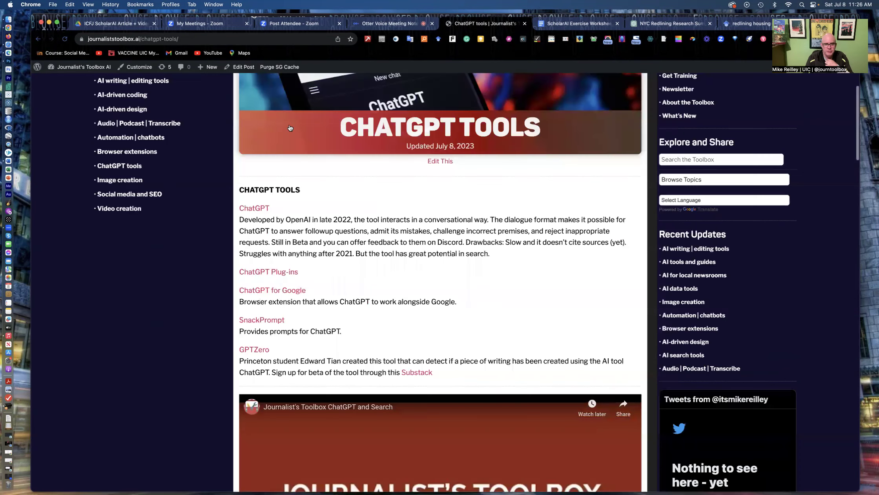
scroll(285, 99, "up", 4)
left_click(287, 98)
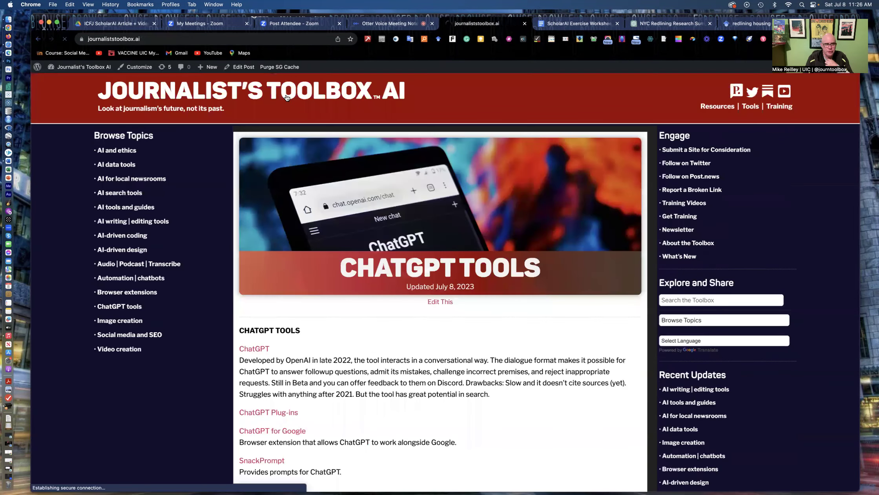